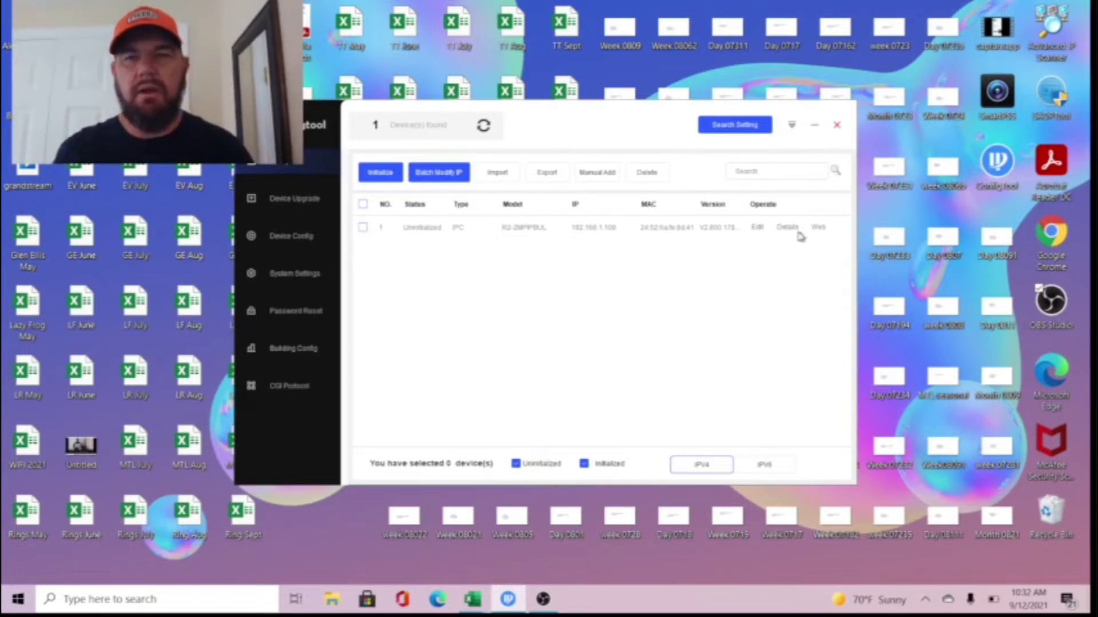
- Tick the uninitialized R2-2MPIPBUL camera at 192.168.1.108 in the ConfigTool device list
click(362, 228)
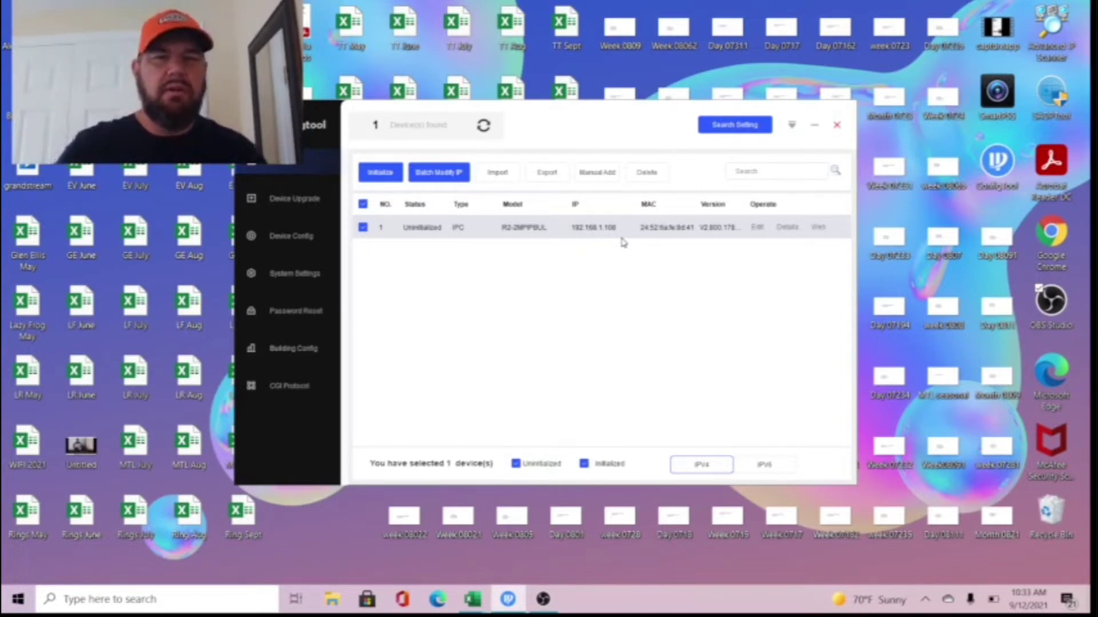
- Open Network Connections from the Wi-Fi settings via Change adapter options
key(super+x)
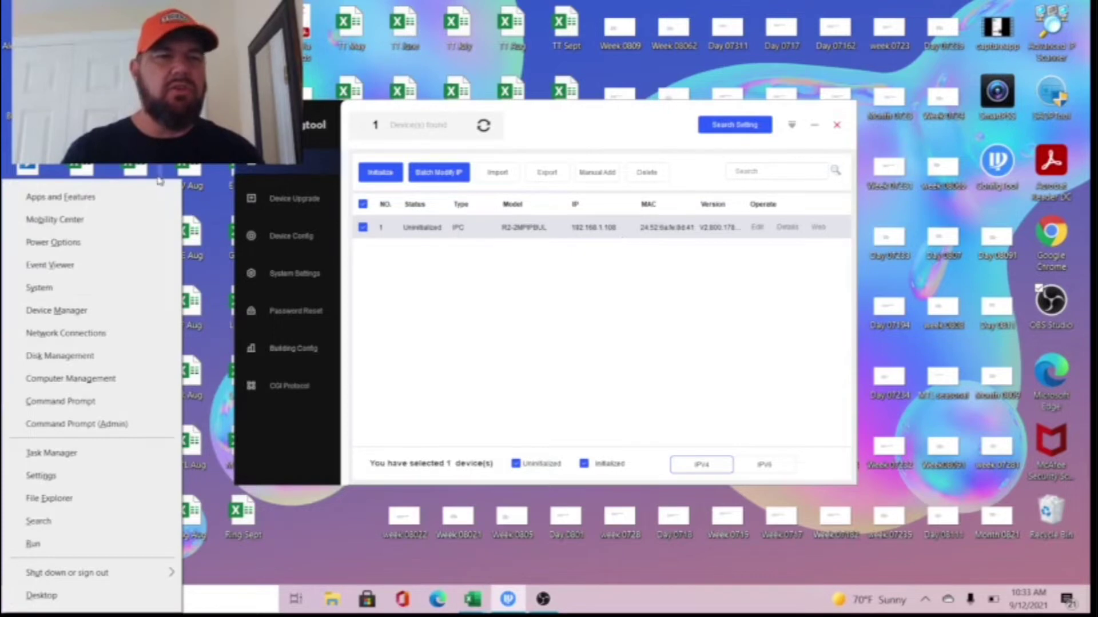
click(115, 336)
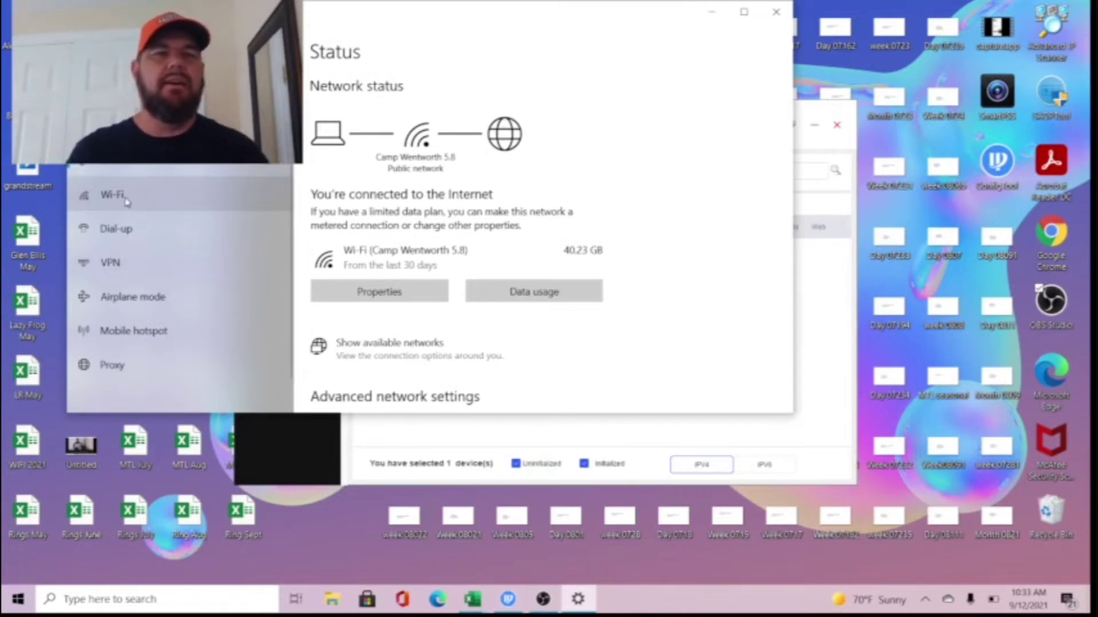
click(123, 199)
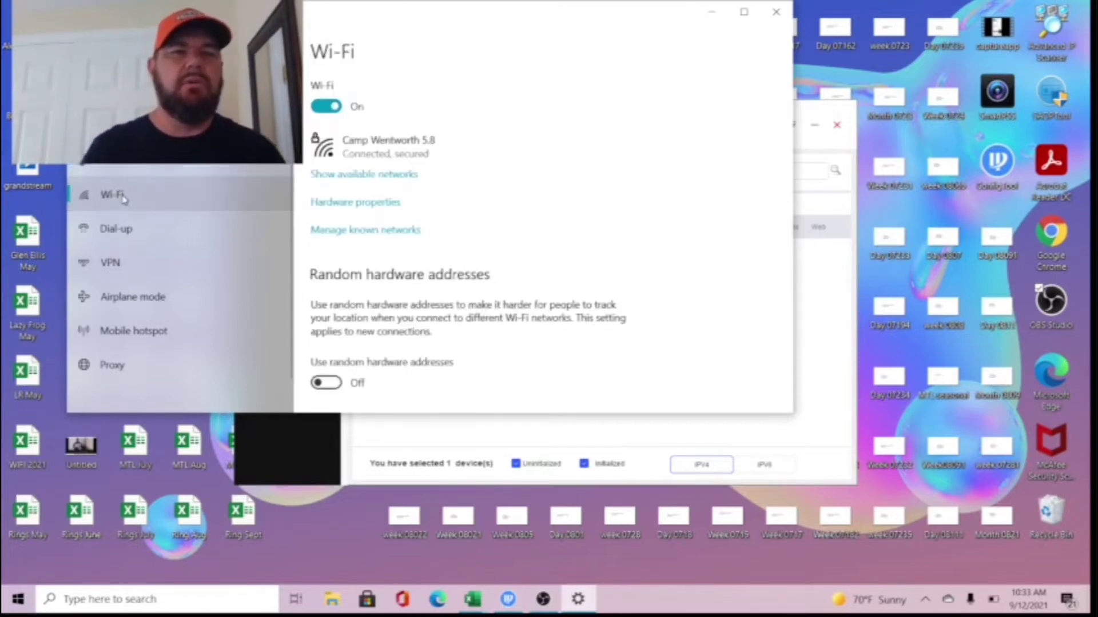
scroll(523, 244, down, 5)
scroll(523, 244, down, 5)
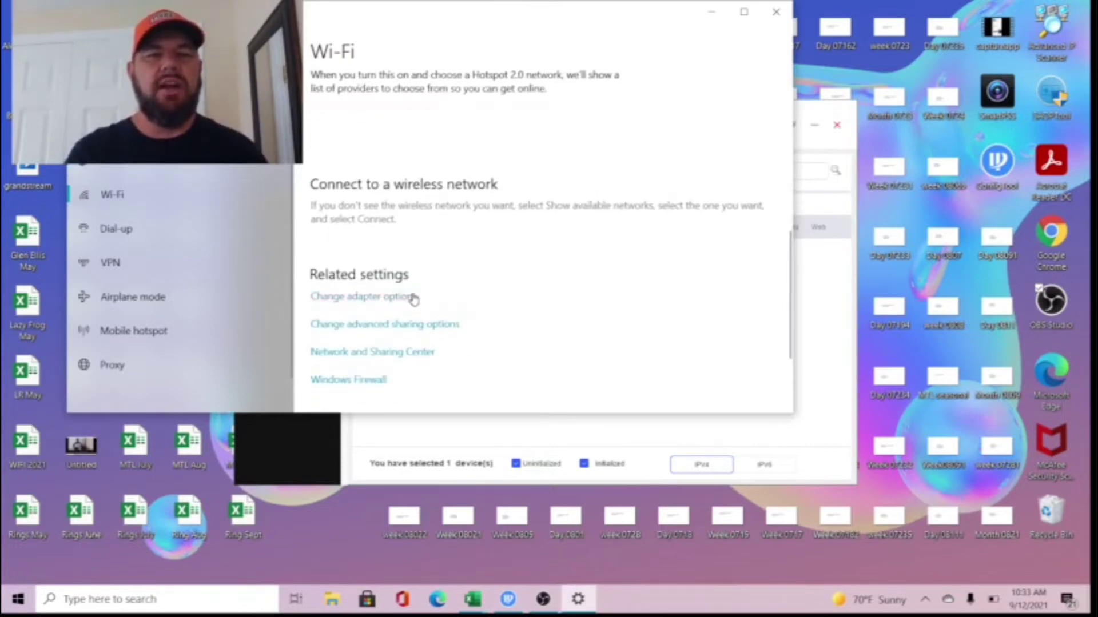
click(388, 301)
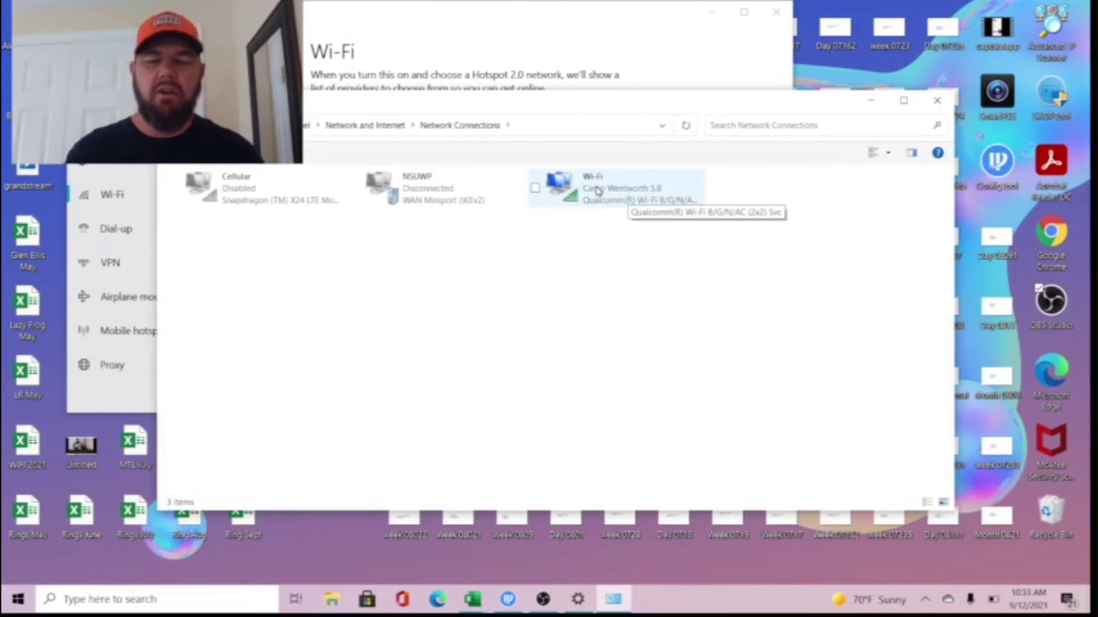
- Open the Properties dialog of the Wi-Fi adapter
right_click(596, 191)
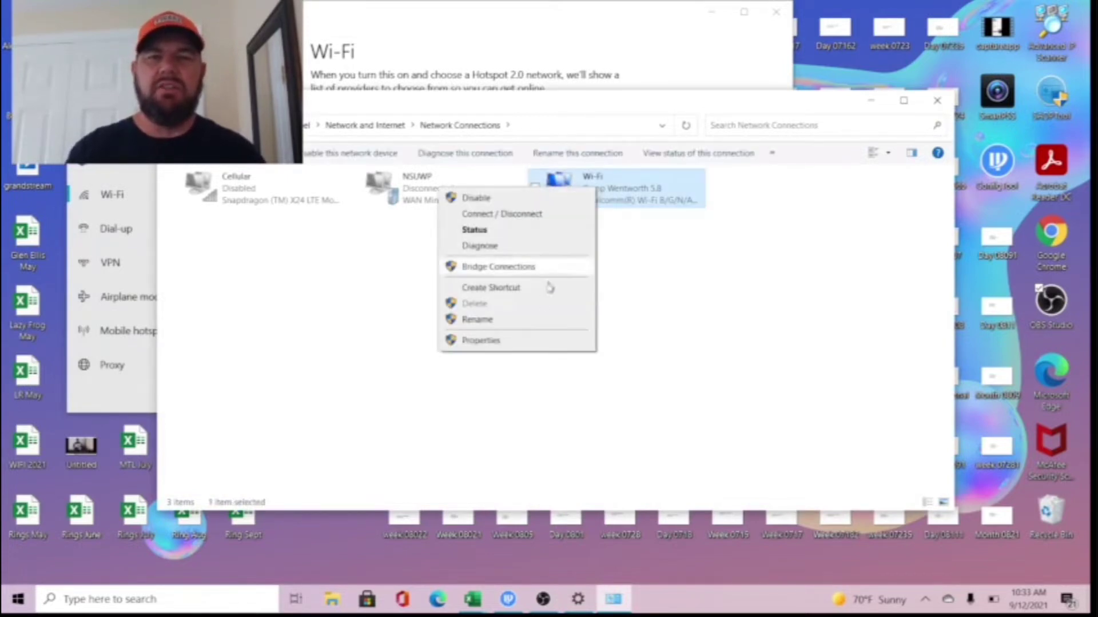
click(530, 345)
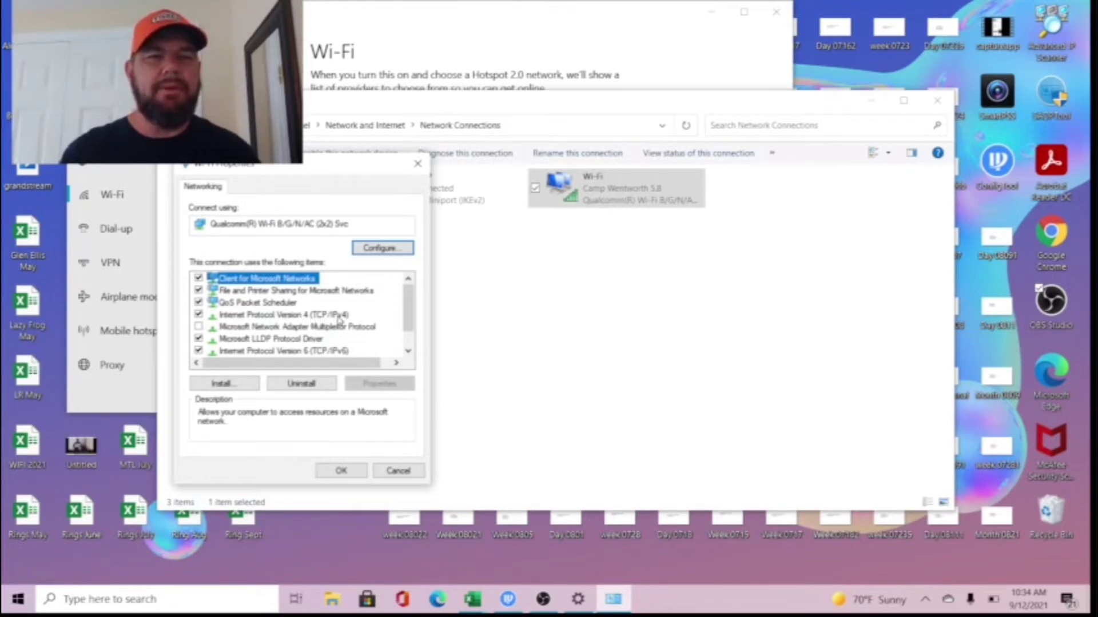
- Set the Wi-Fi IPv4 to static address 192.168.1.9 with mask 255.255.255.0
double_click(319, 316)
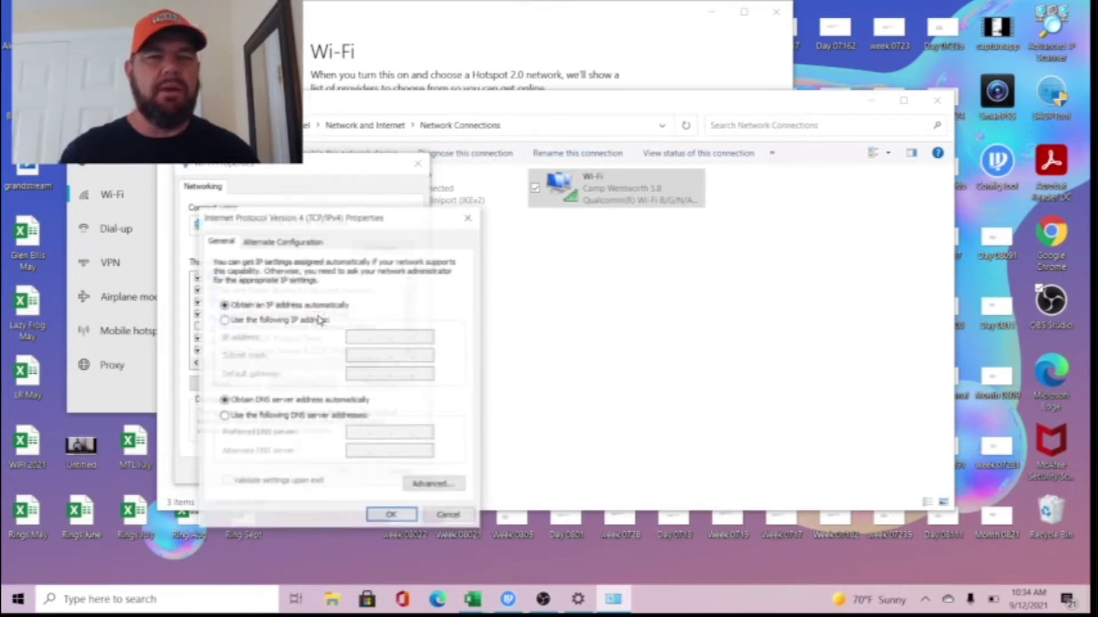
click(225, 321)
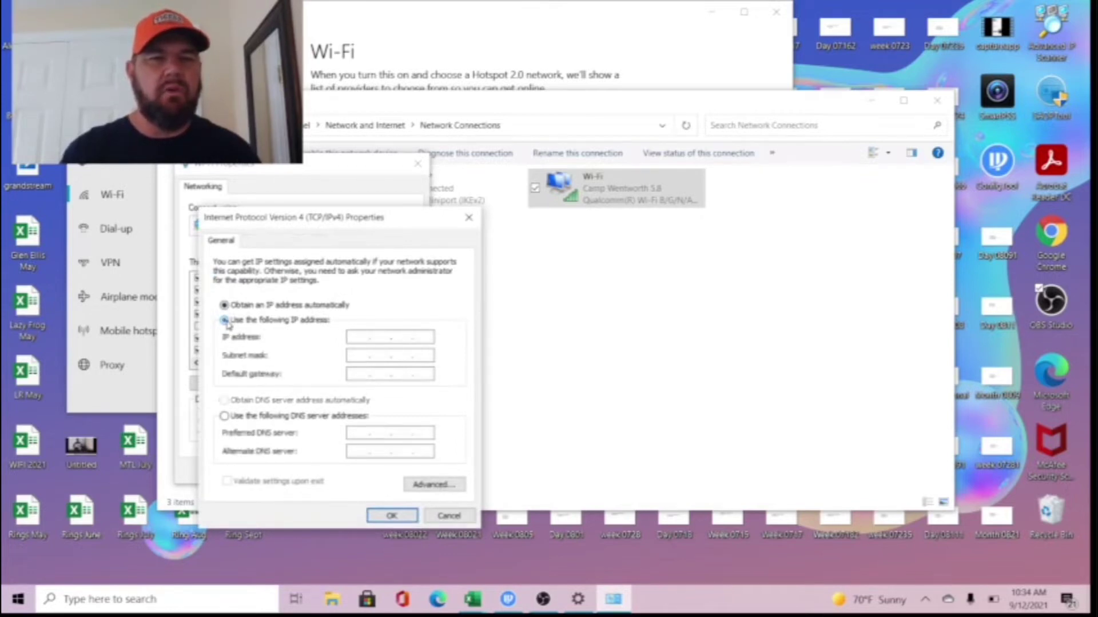
click(357, 337)
text(192 . 168 . 1 . )
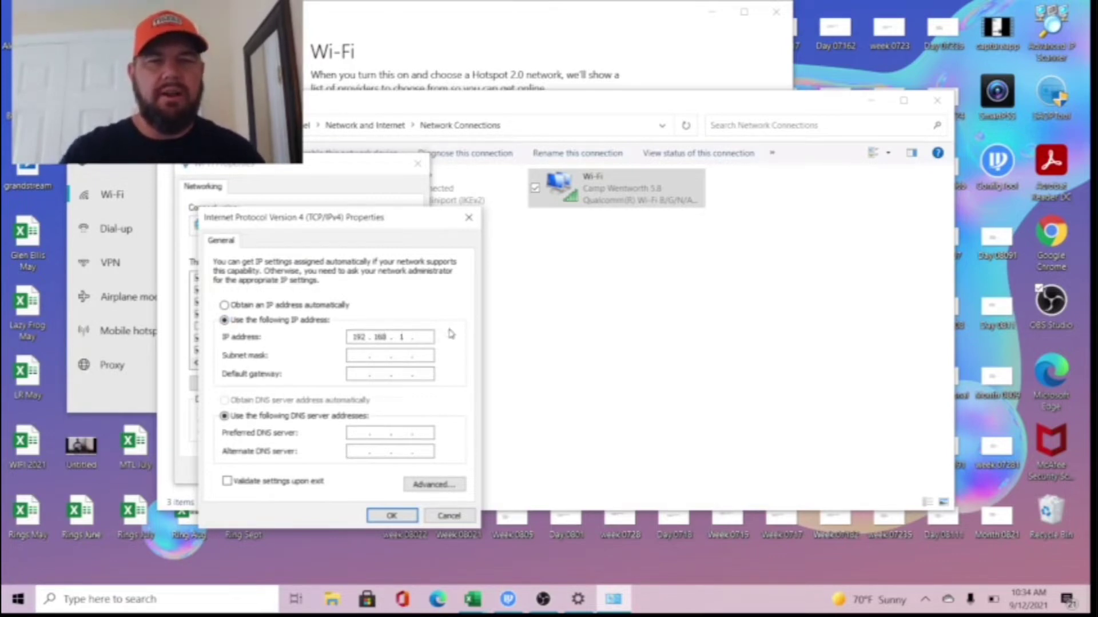
text(9)
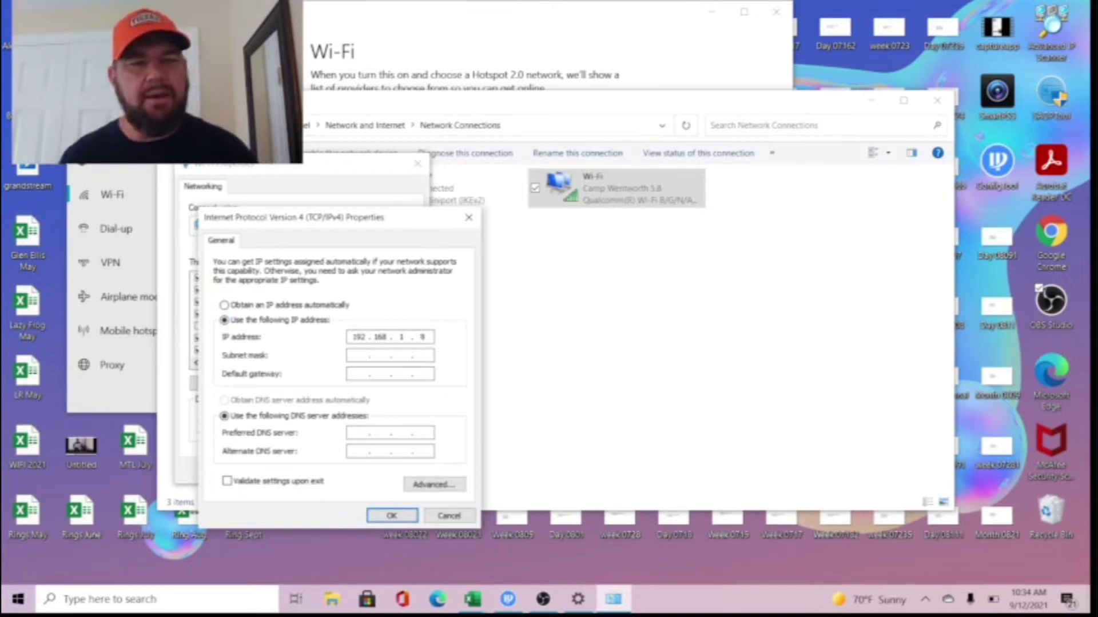
key(Tab)
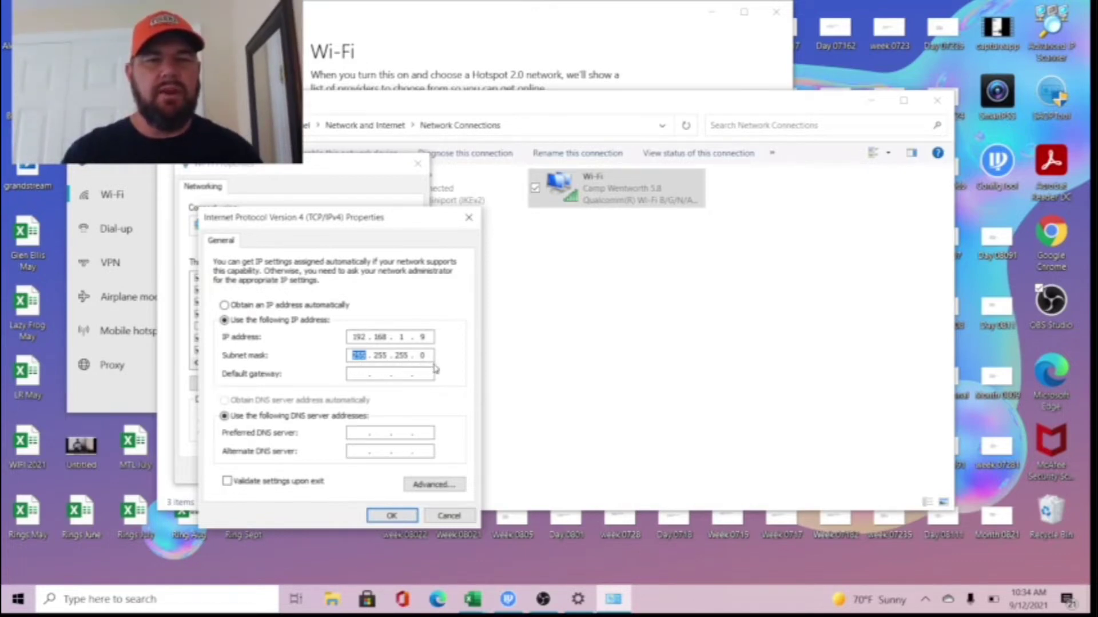
click(391, 515)
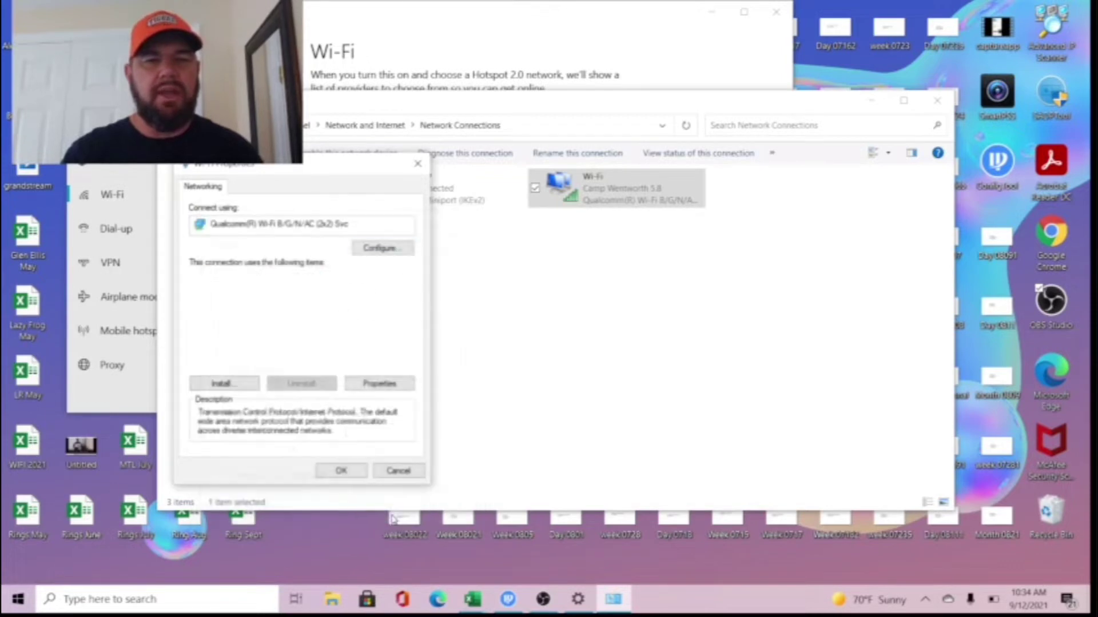
- Confirm the Wi-Fi properties, close the network windows, and launch Microsoft Edge
click(351, 472)
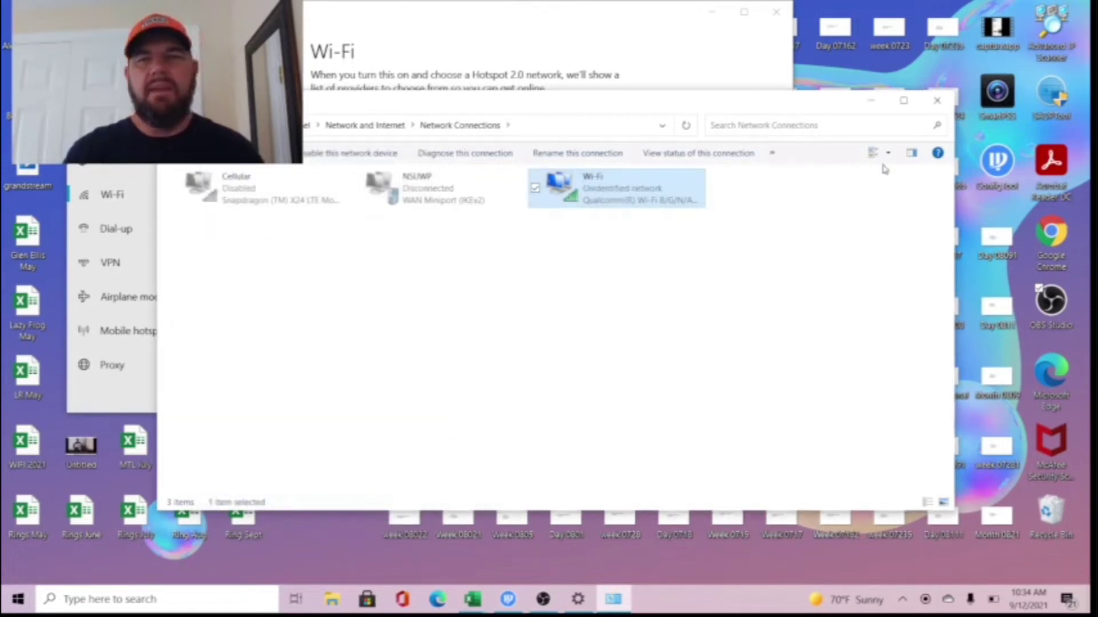
click(937, 101)
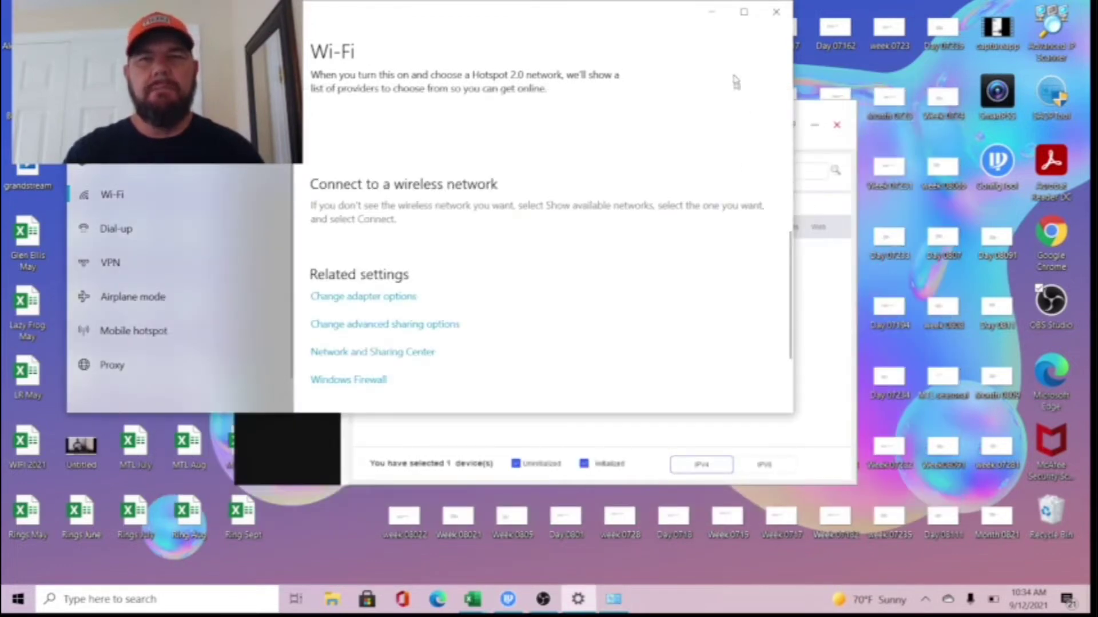
click(711, 12)
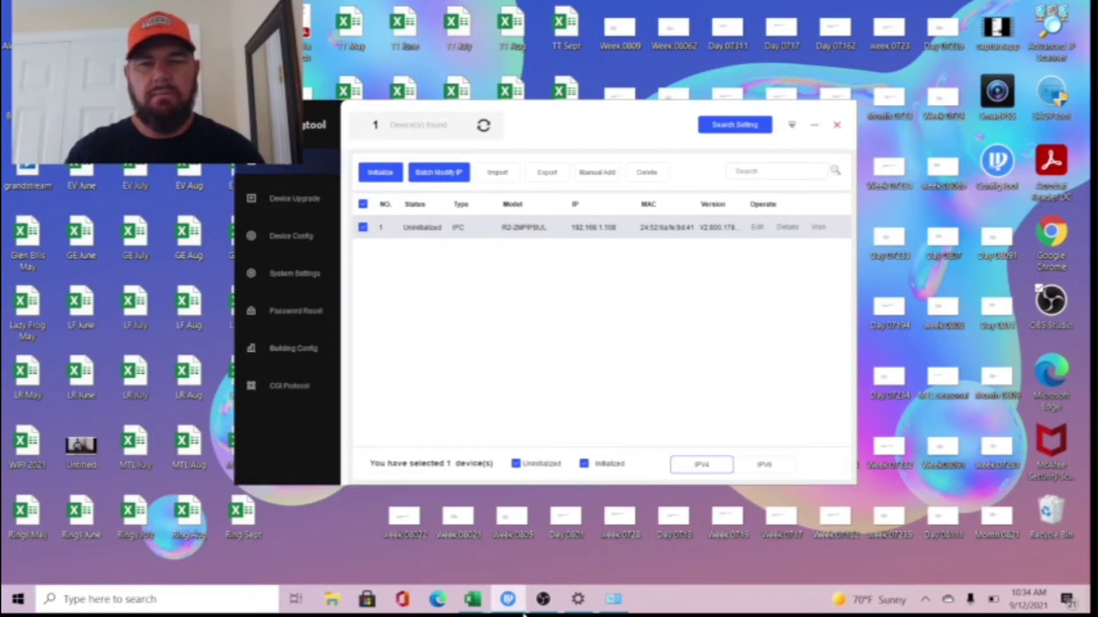
click(438, 600)
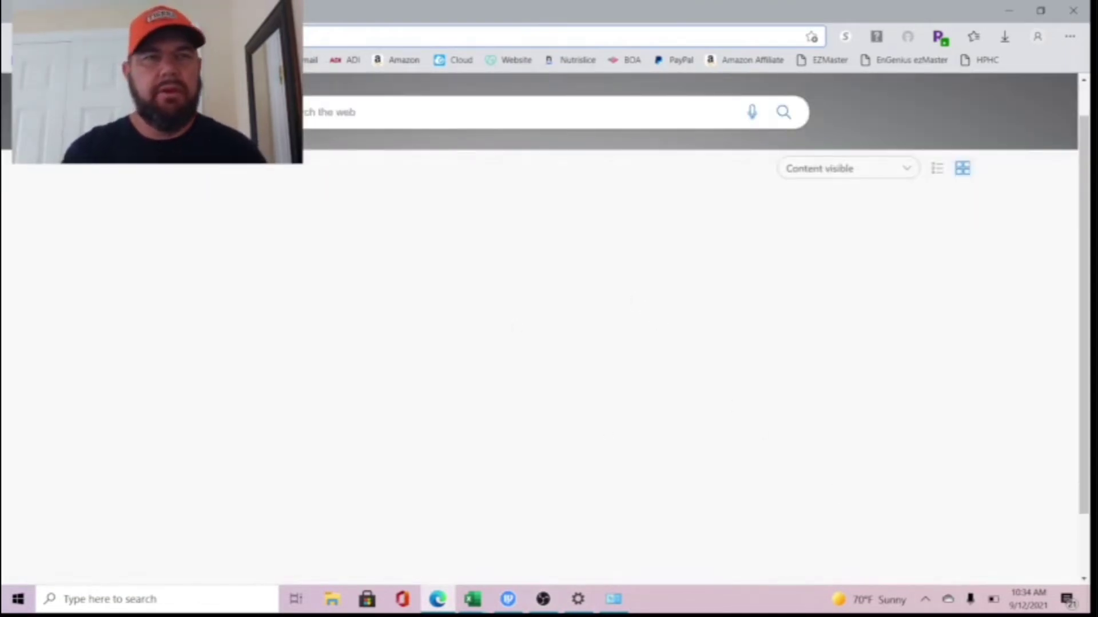
- Load the camera's web page at 192.168.1.108 and choose United States as the region
key(ctrl+l)
text(192)
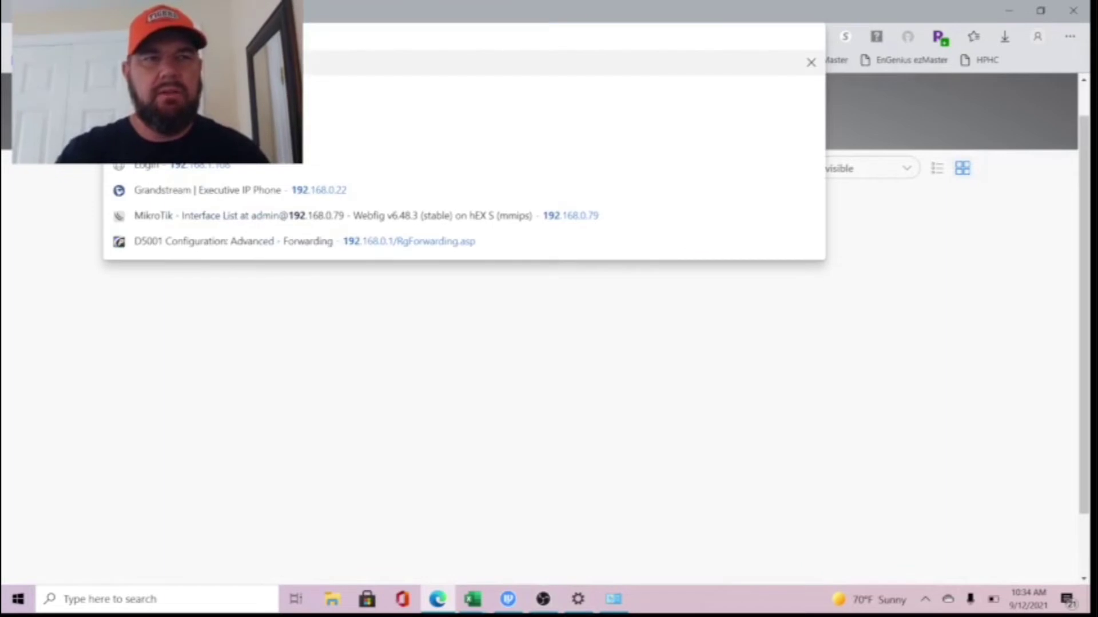
key(Escape)
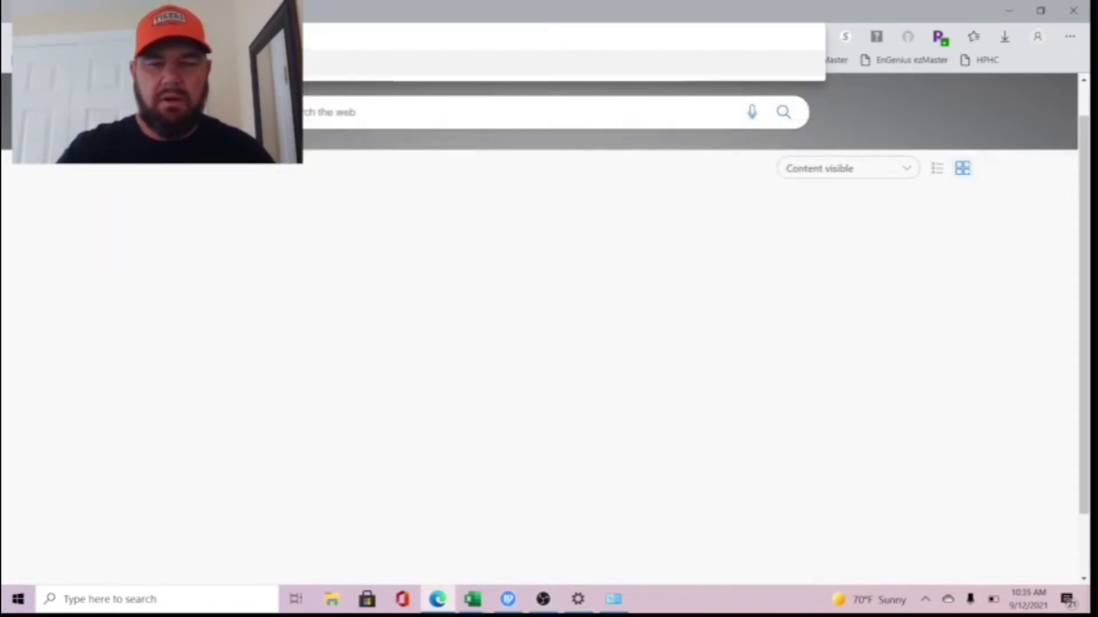
key(Return)
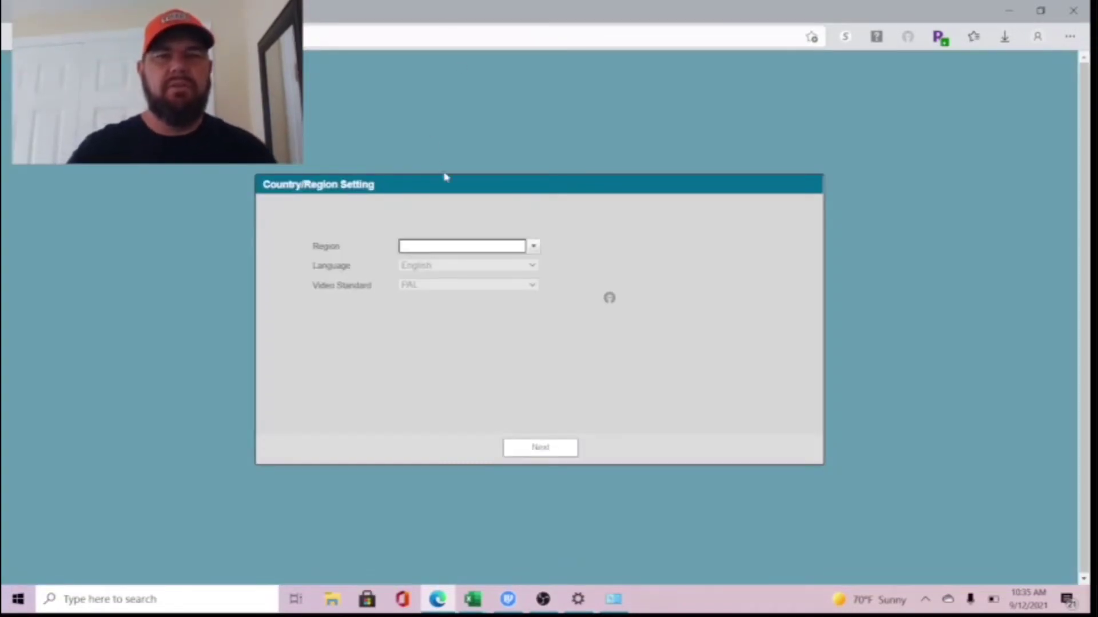
click(478, 247)
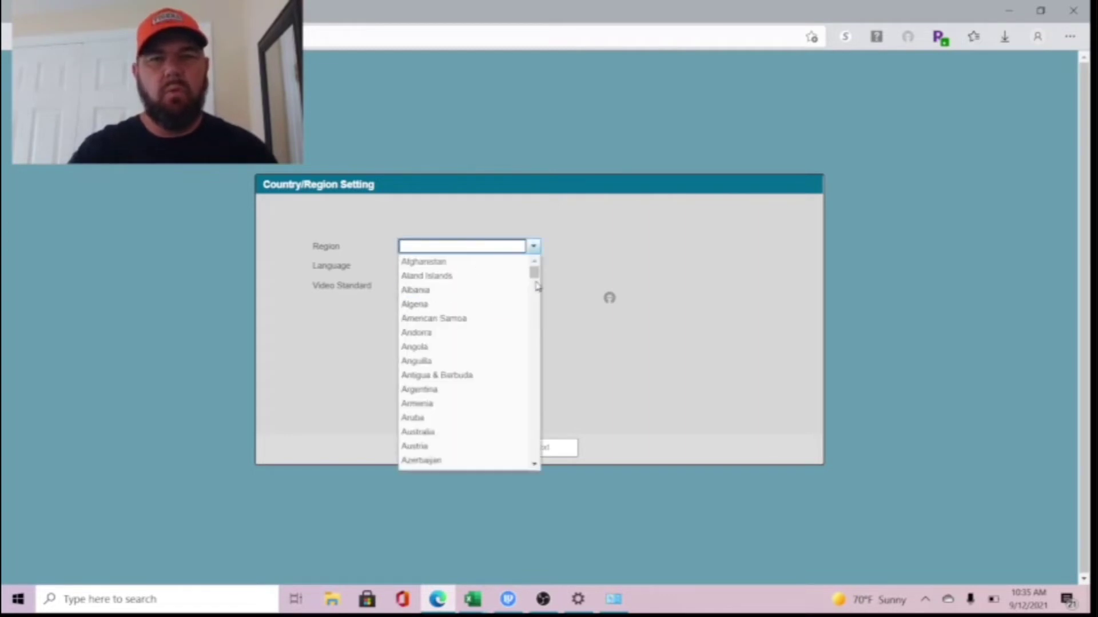
drag(534, 273, 534, 452)
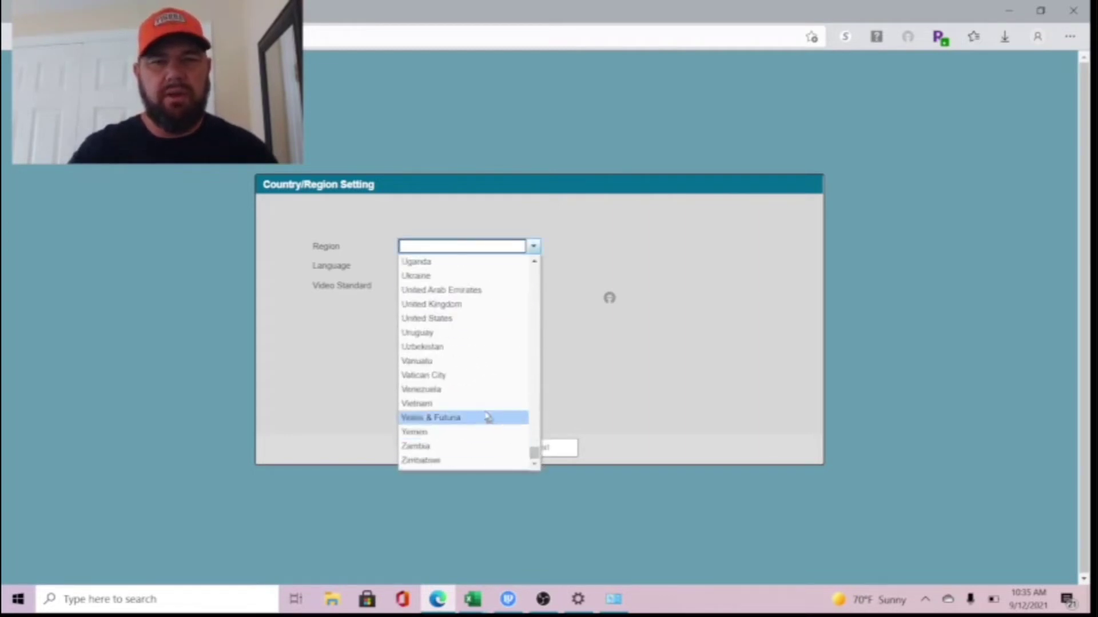
click(448, 319)
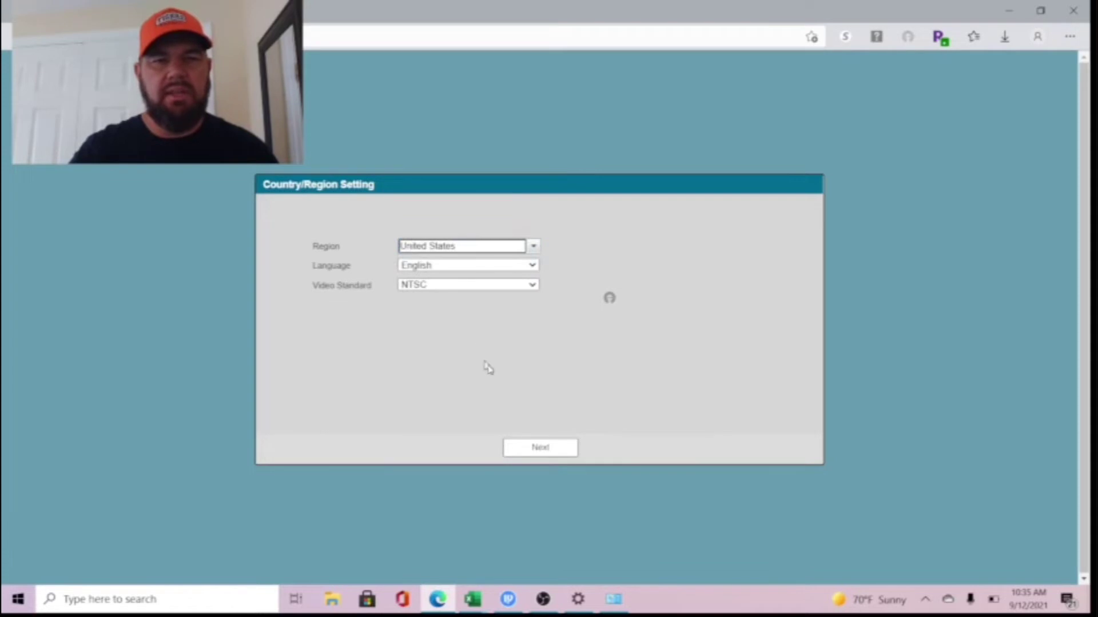
click(550, 449)
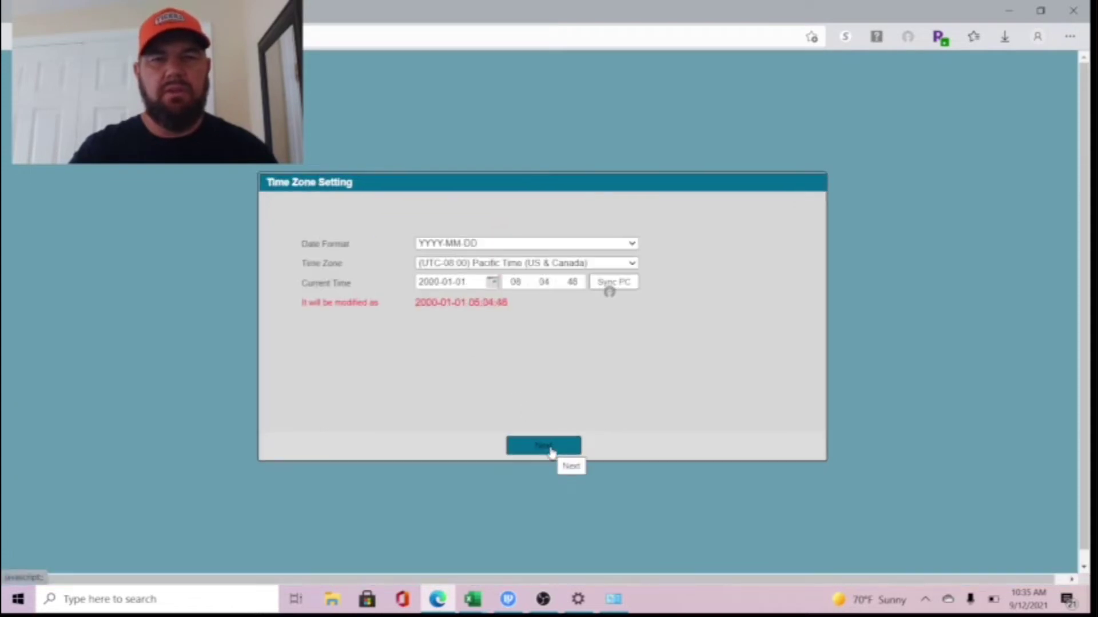
- Set the time zone to Eastern Time (US & Canada) and sync the camera clock to the PC
click(495, 264)
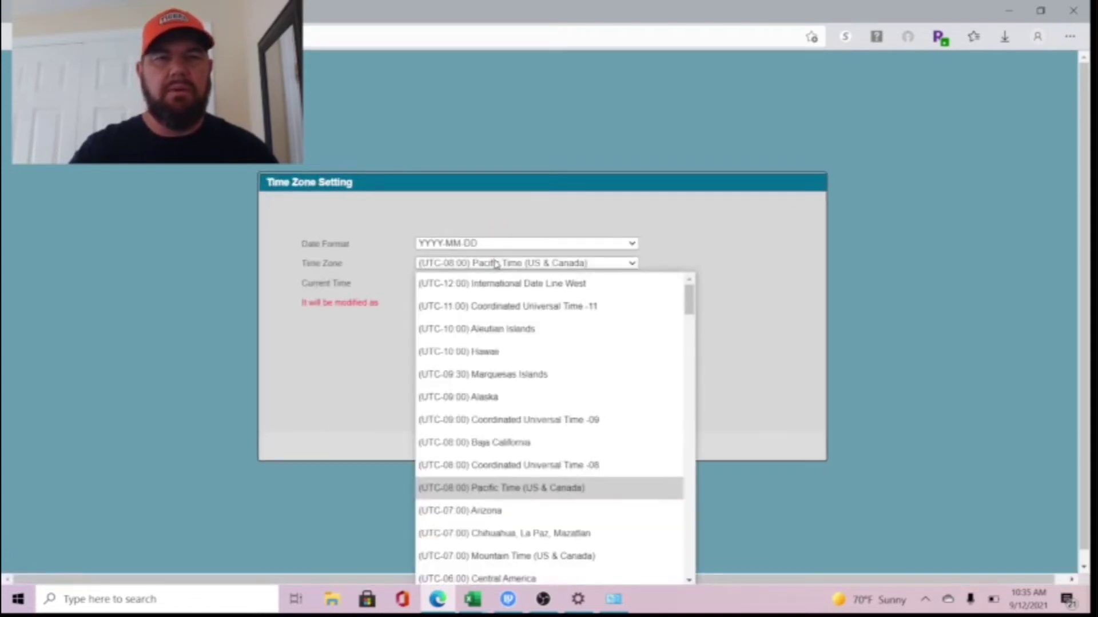
scroll(527, 464, down, 1)
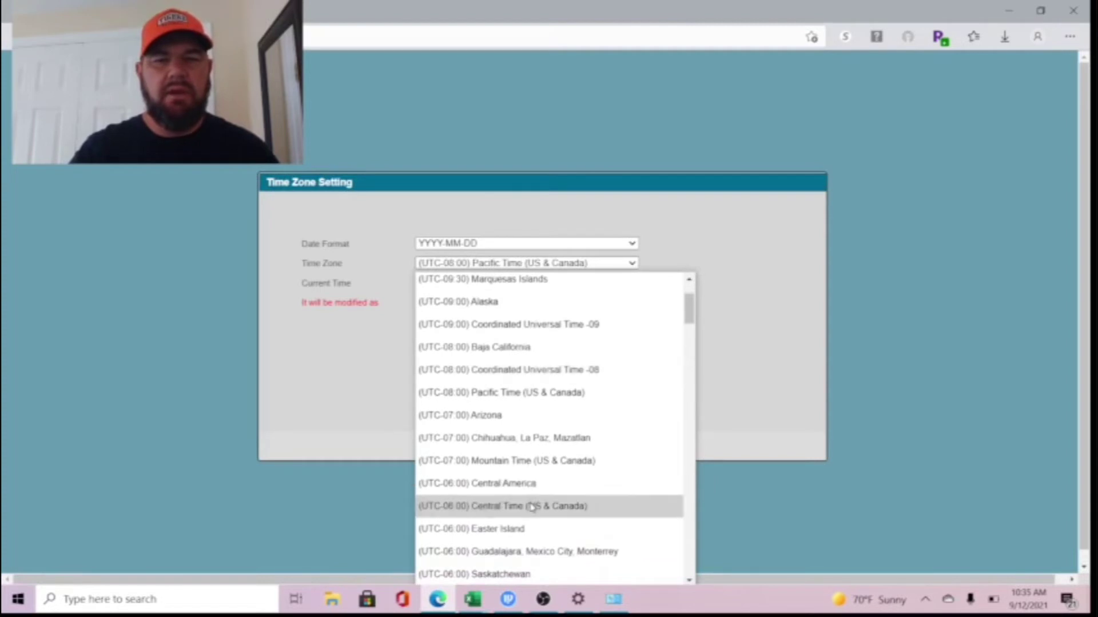
scroll(530, 505, down, 3)
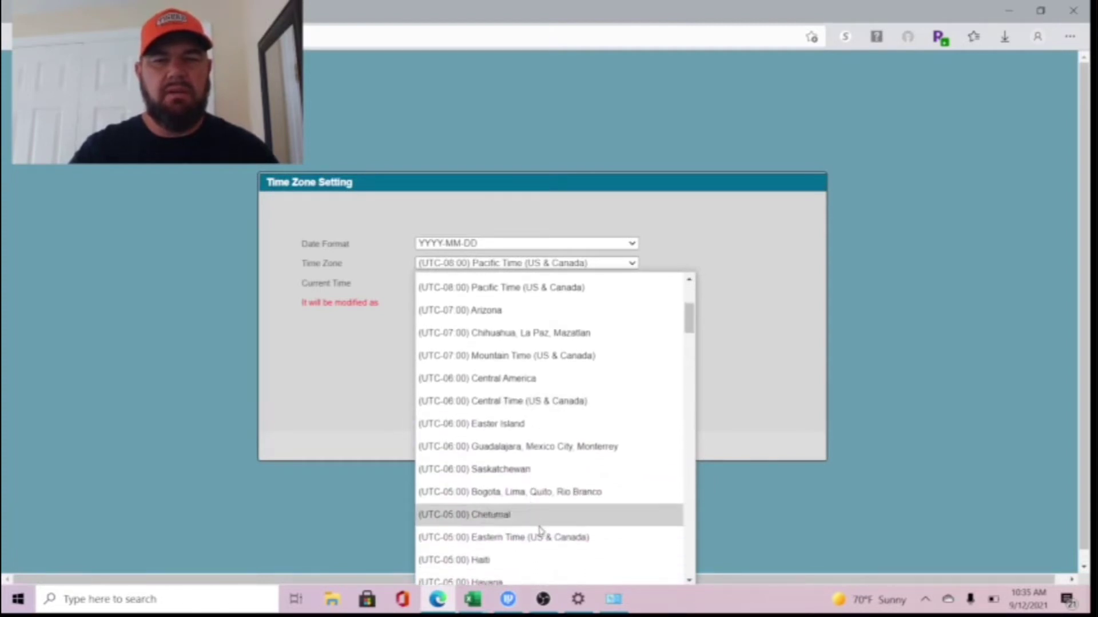
click(537, 536)
click(627, 289)
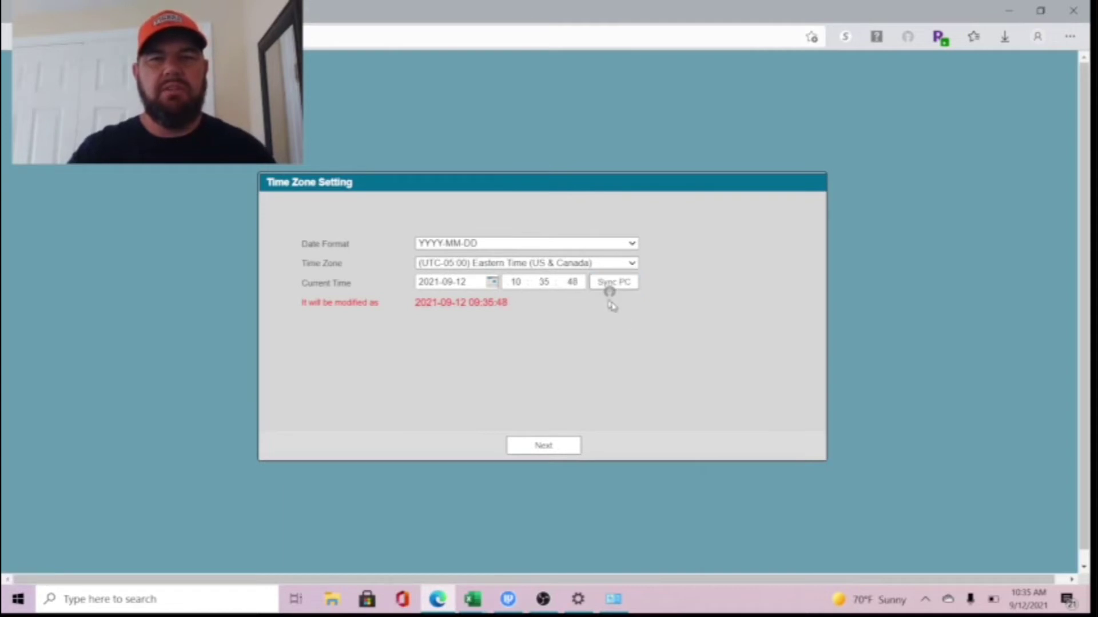
click(554, 448)
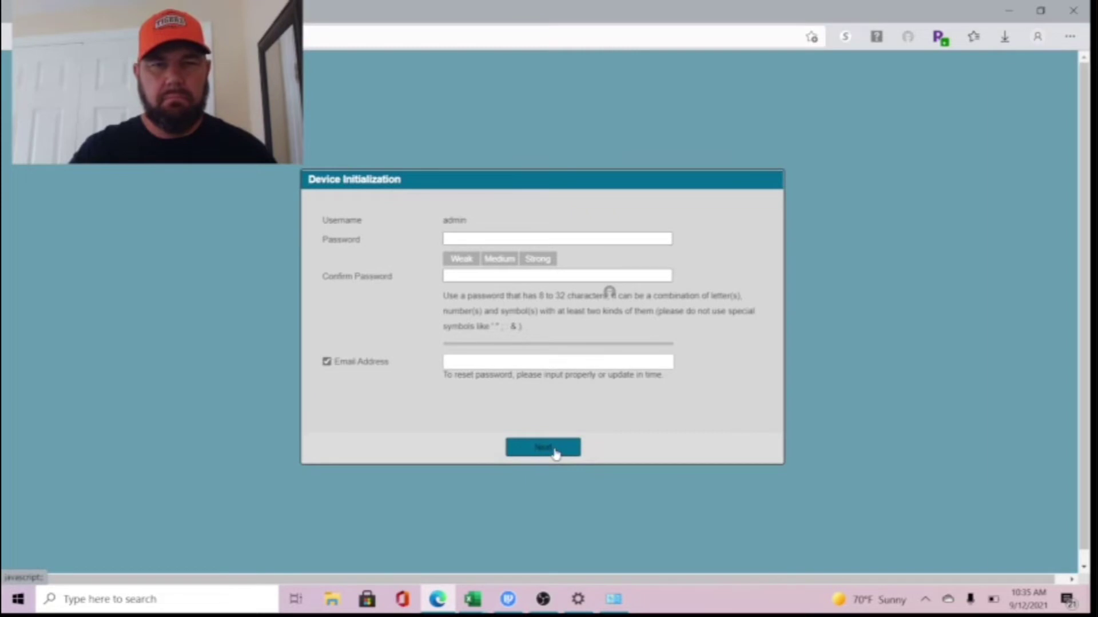
- Enter and confirm a new admin password and choose a saved recovery e-mail address
click(462, 239)
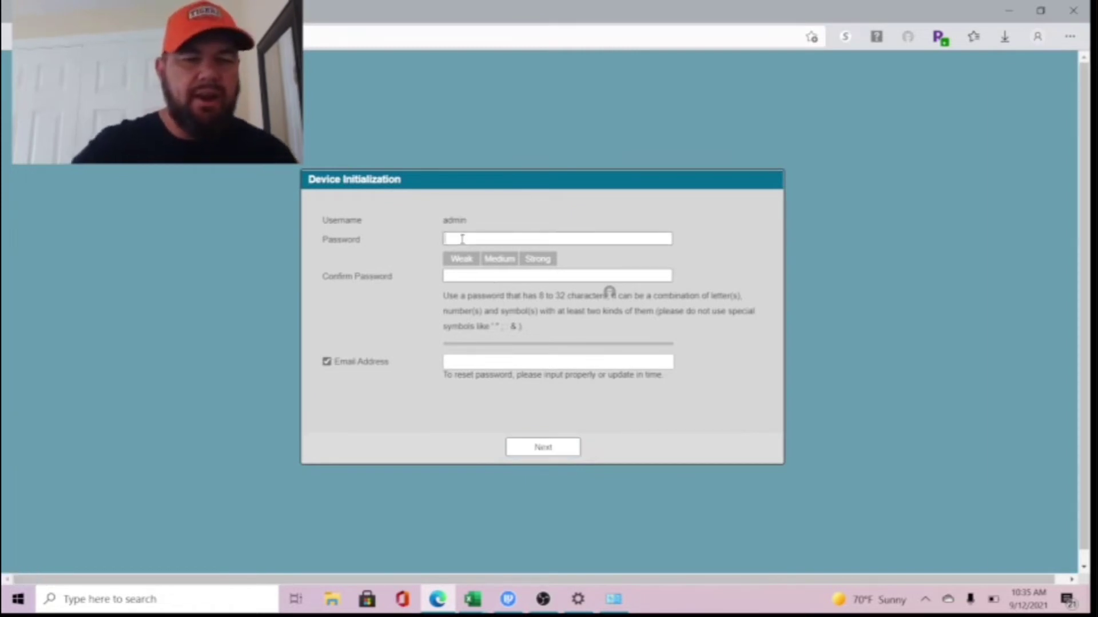
text(abc)
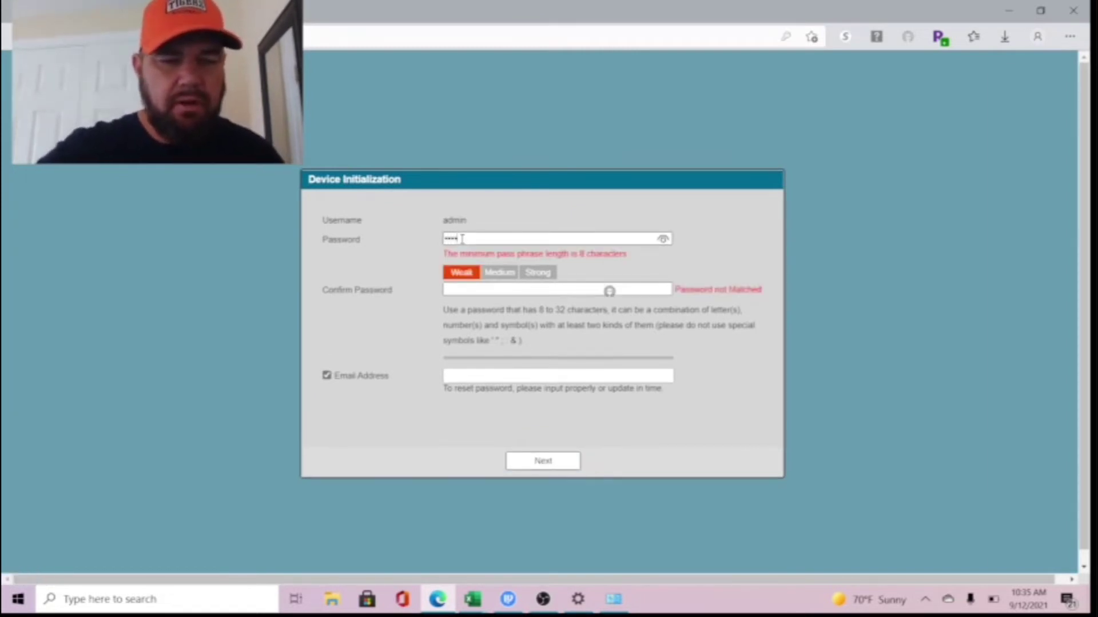
text(1234)
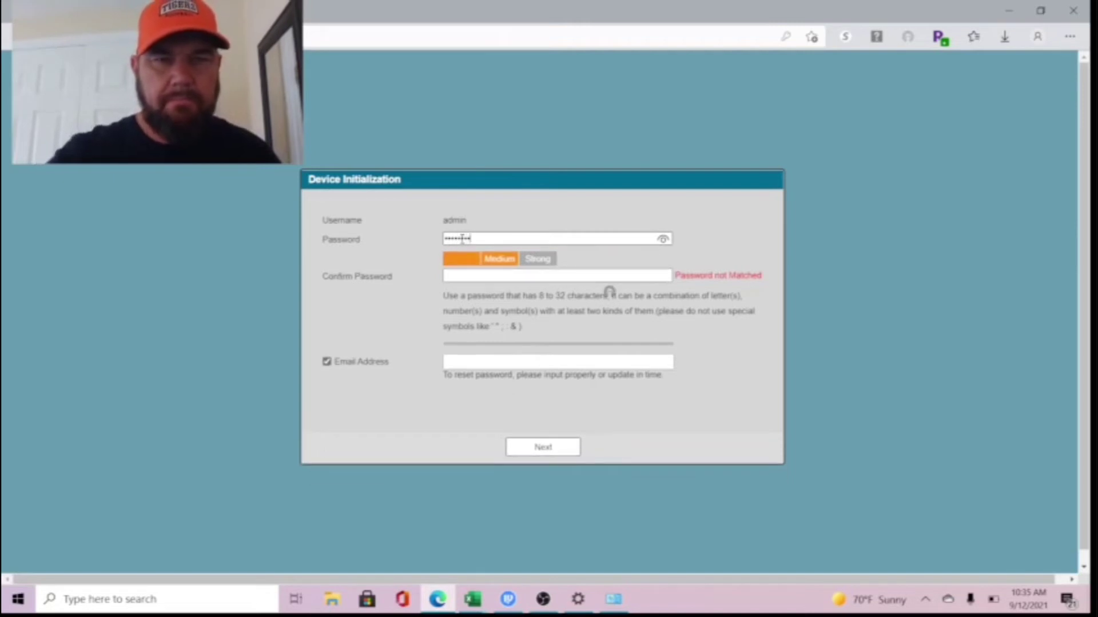
click(463, 277)
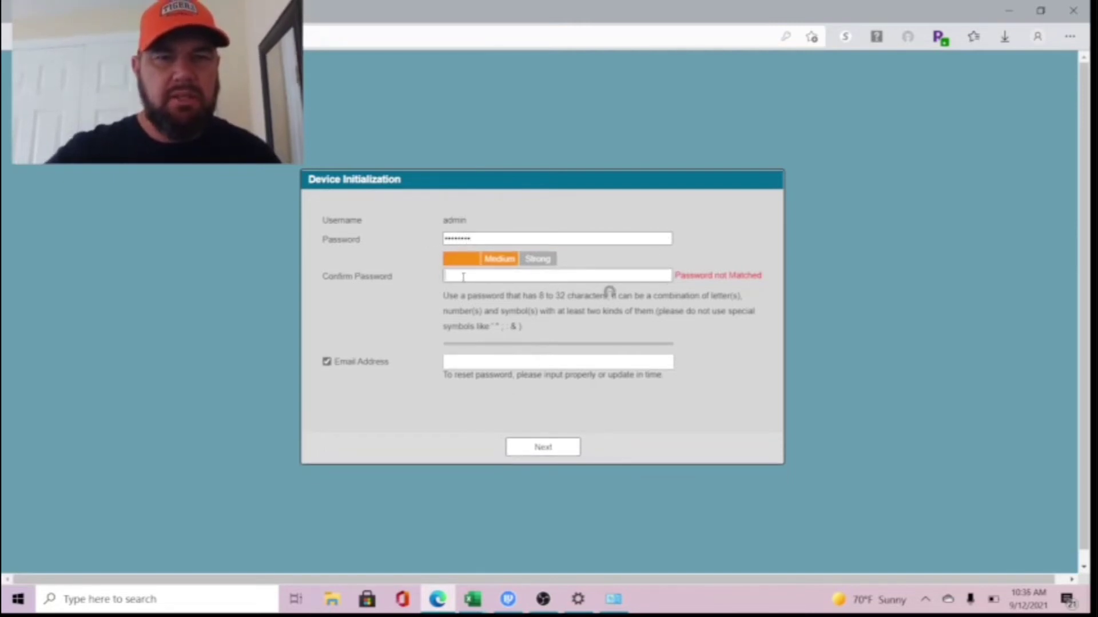
text(a)
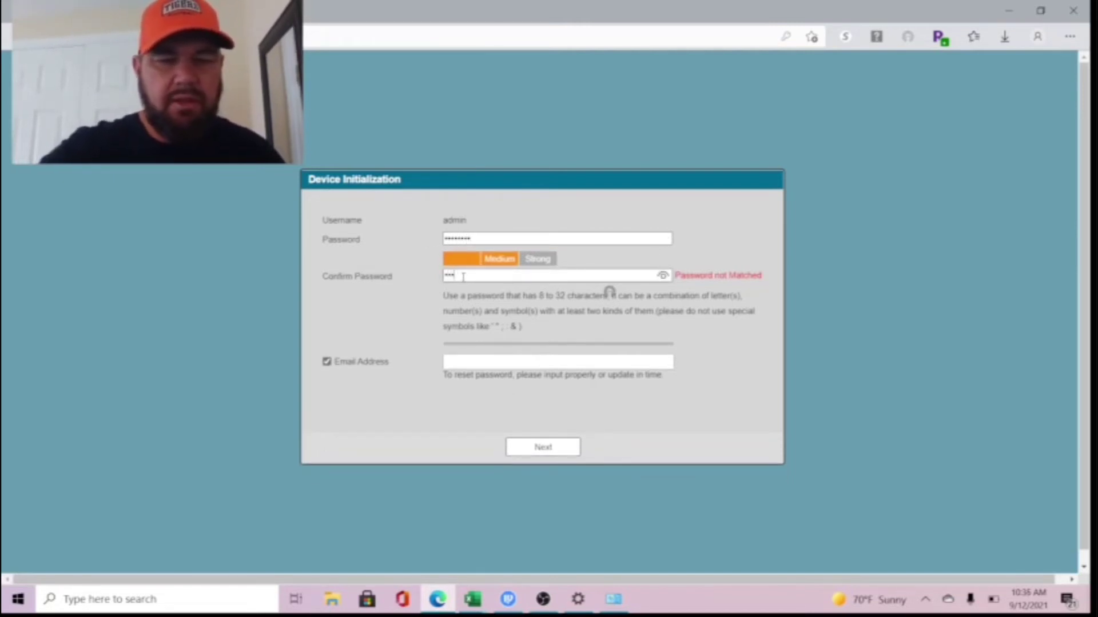
text(dmin123)
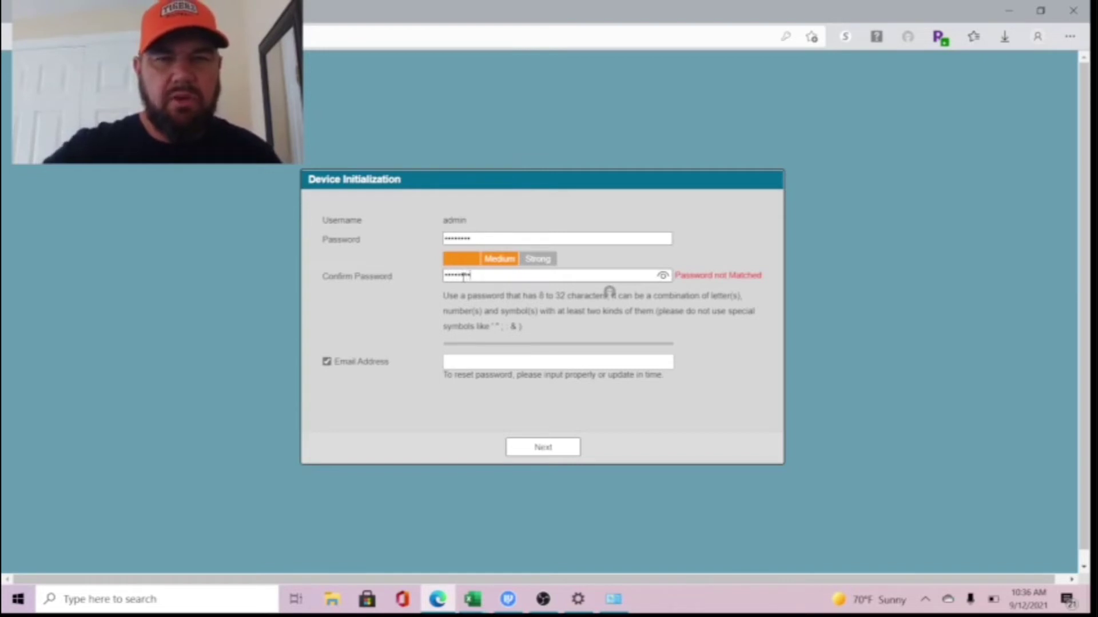
text(4)
click(470, 360)
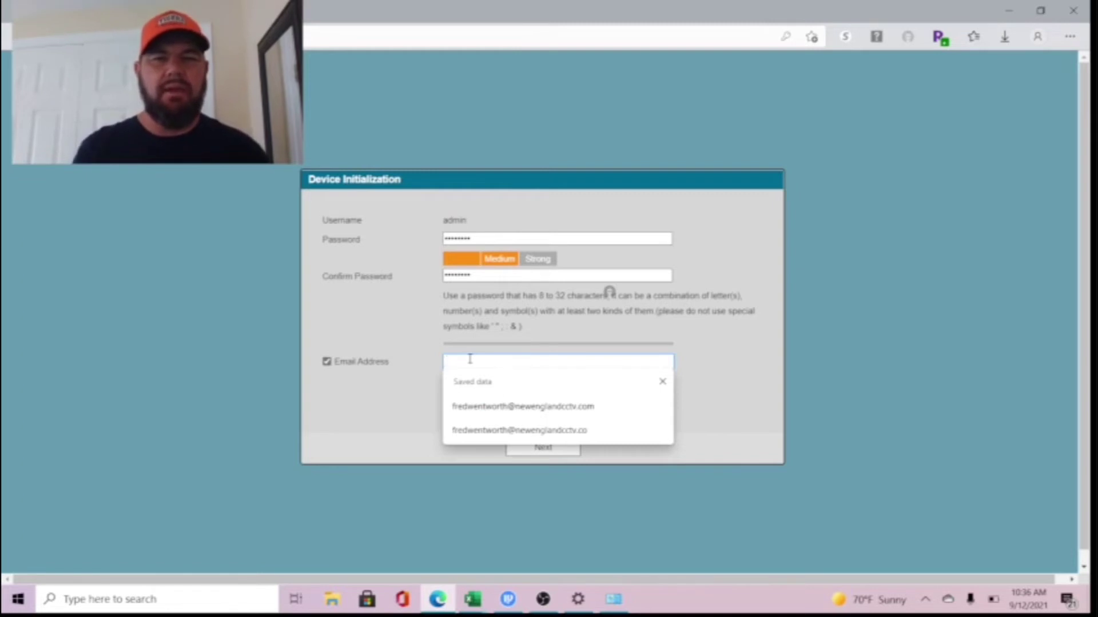
click(532, 410)
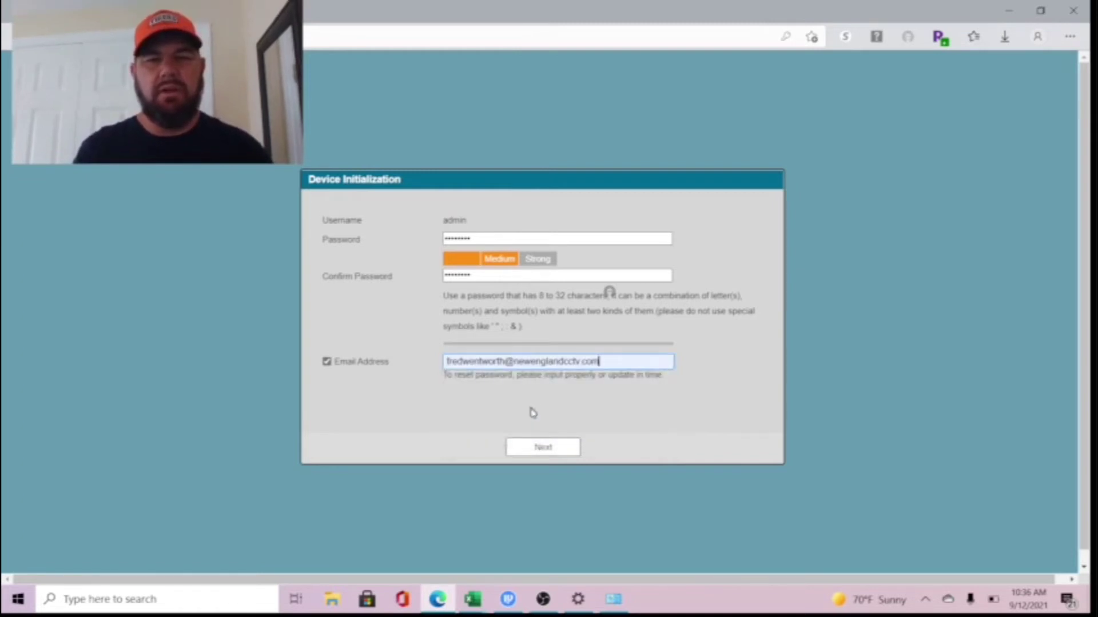
click(544, 448)
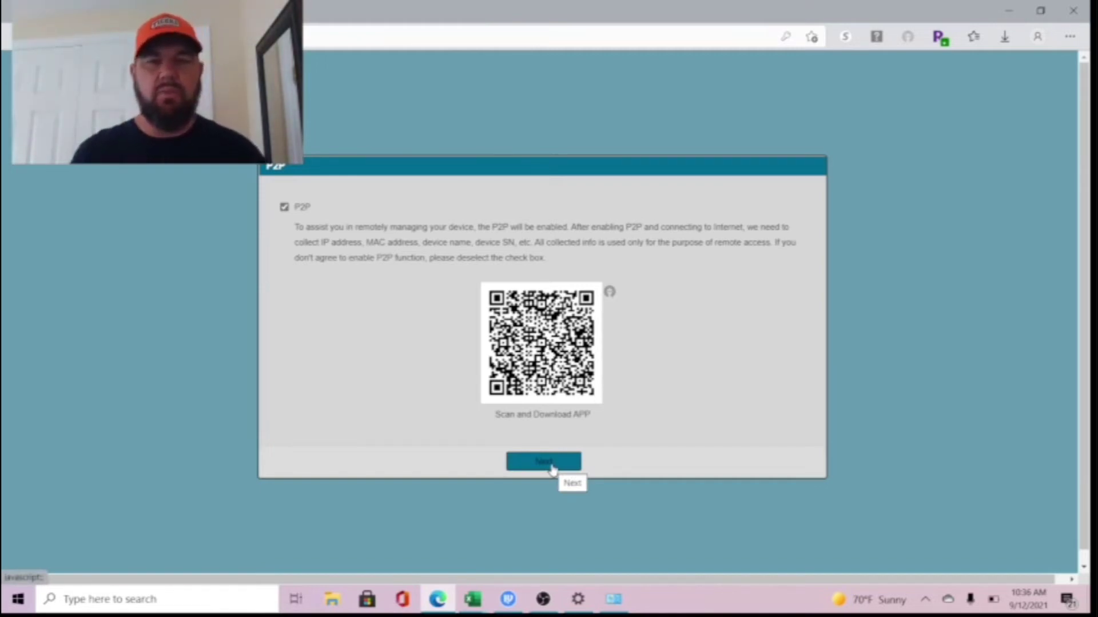
- Keep P2P enabled and save the Online Upgrade auto-check setting to finish the wizard
click(550, 466)
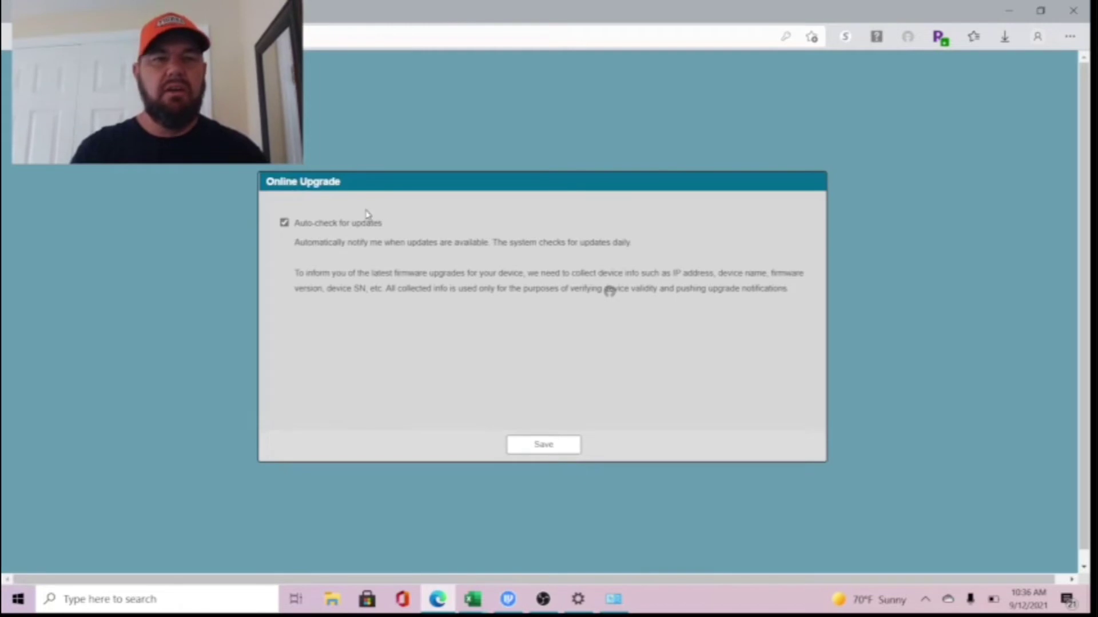
click(552, 451)
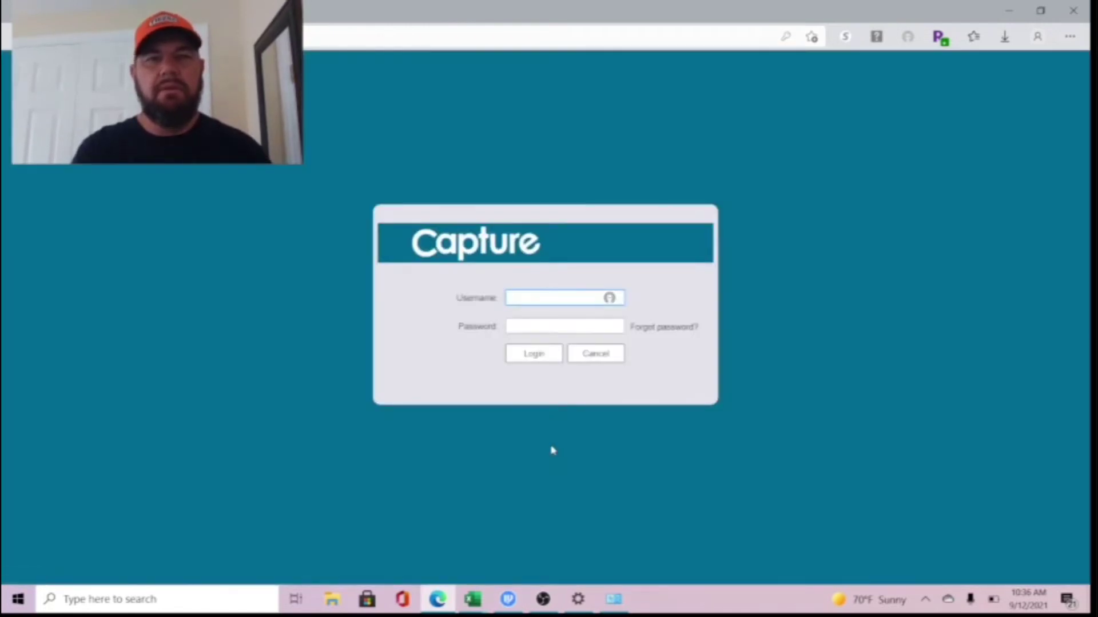
- Log in to the camera web interface as admin with the account password
text(admin)
key(Tab)
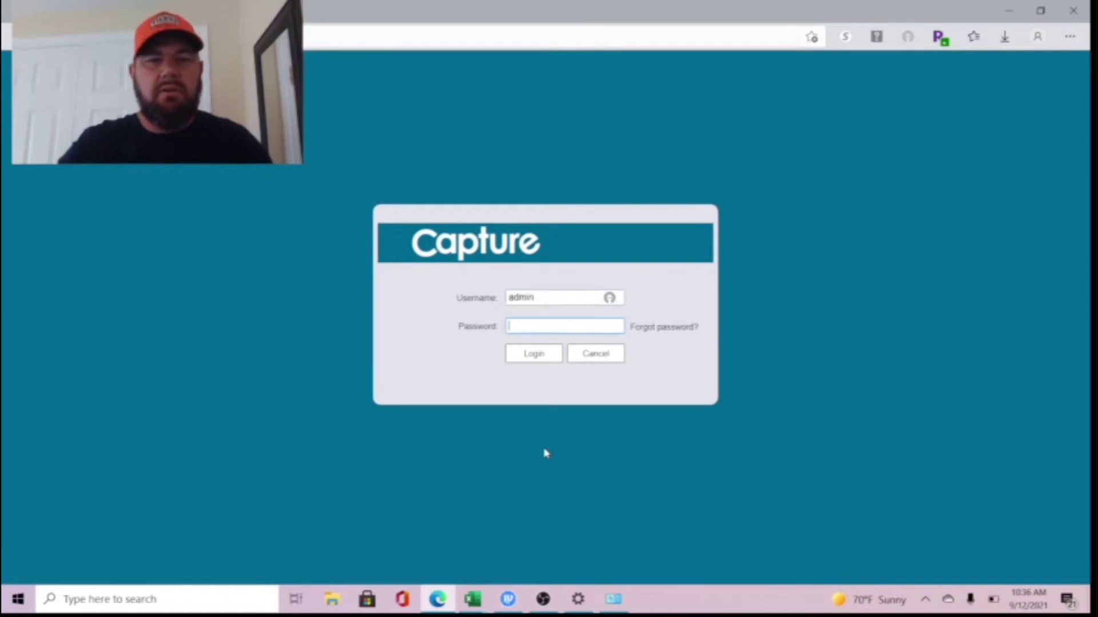
text(**)
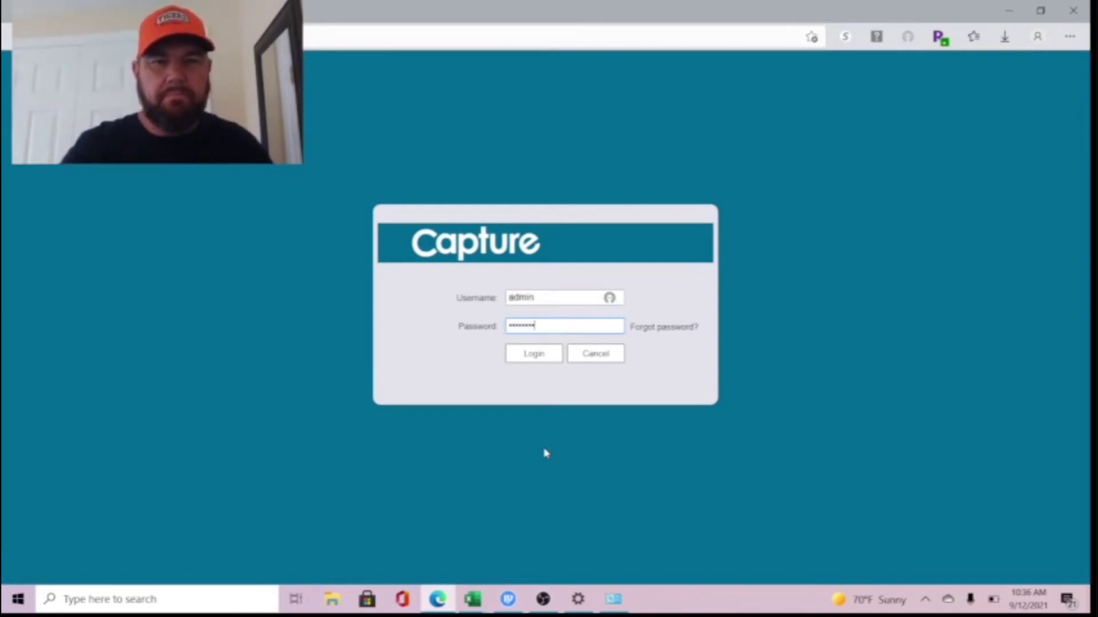
click(531, 356)
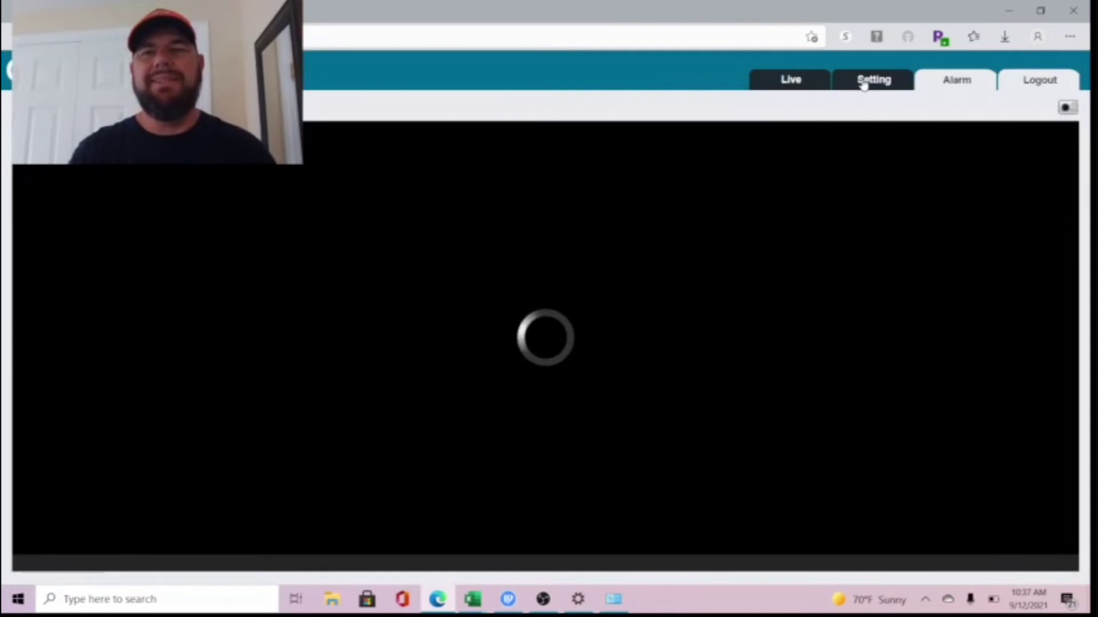
- Save the DHCP mode in Setting > Network > TCP/IP, then minimize the browser
click(864, 84)
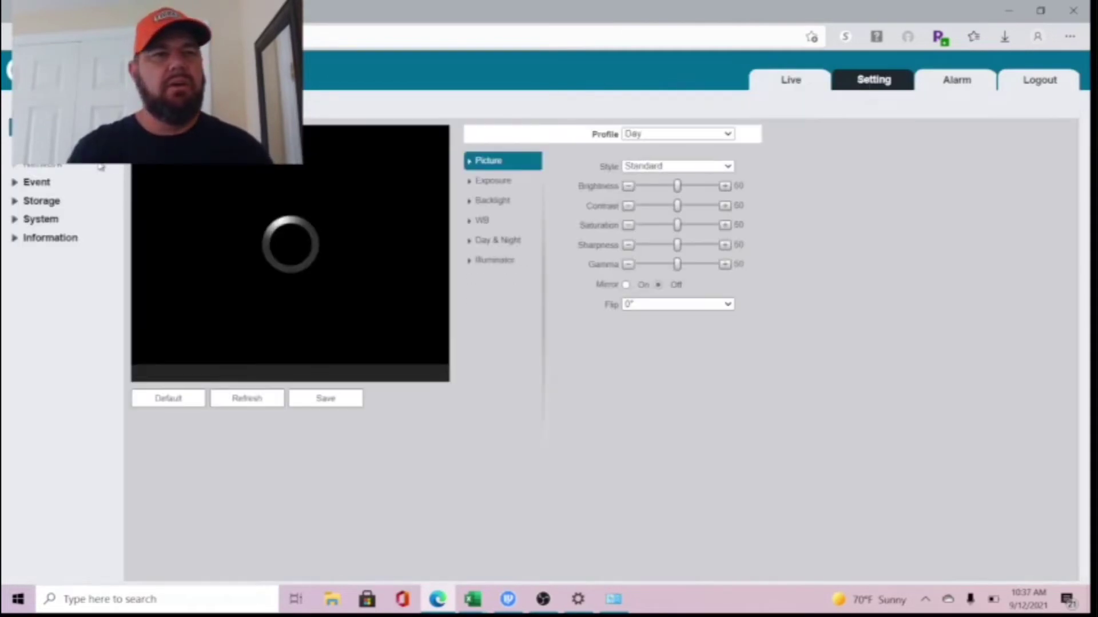
click(51, 167)
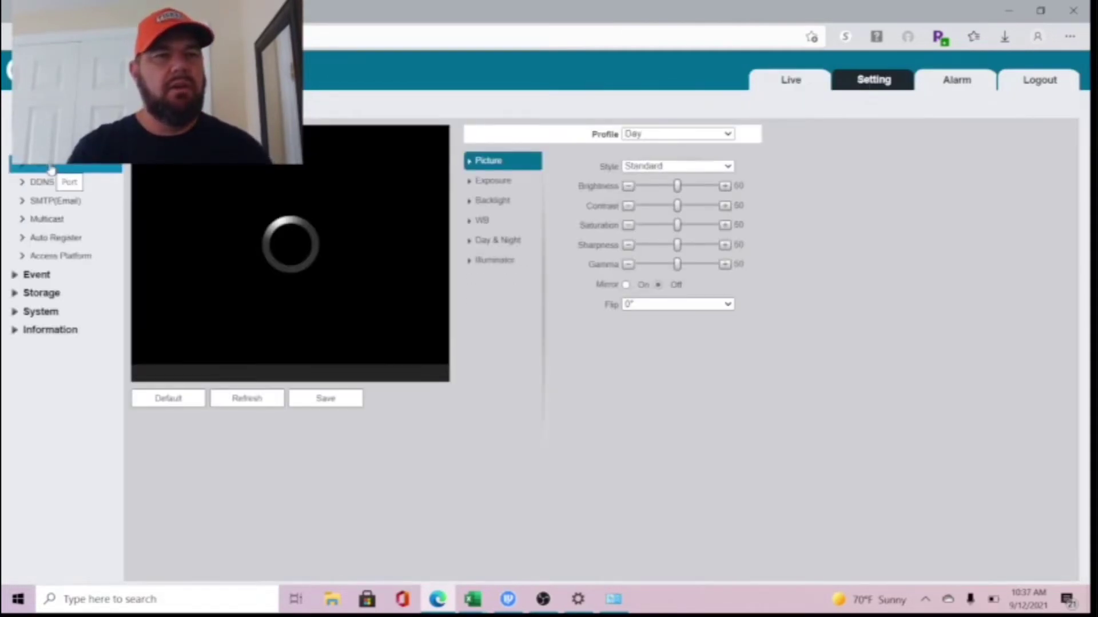
click(49, 147)
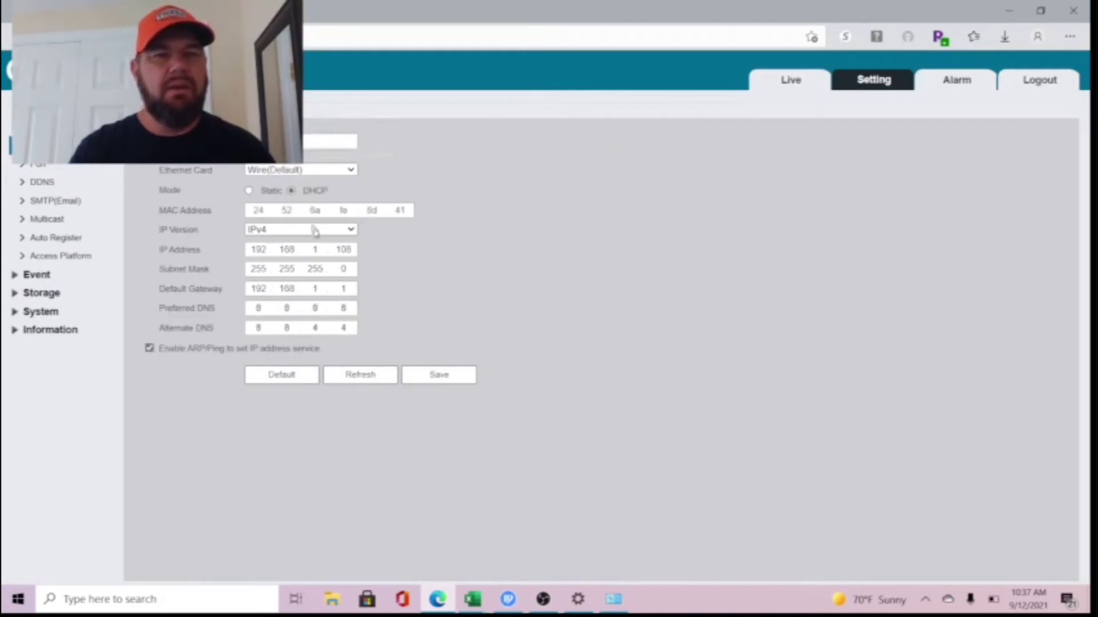
click(443, 377)
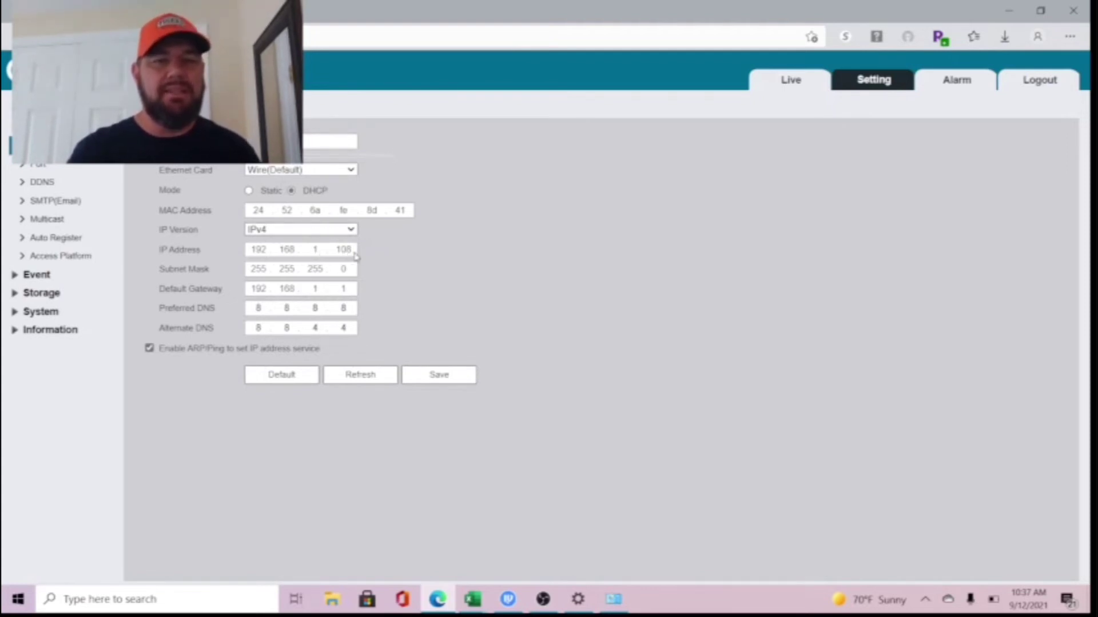
click(1001, 8)
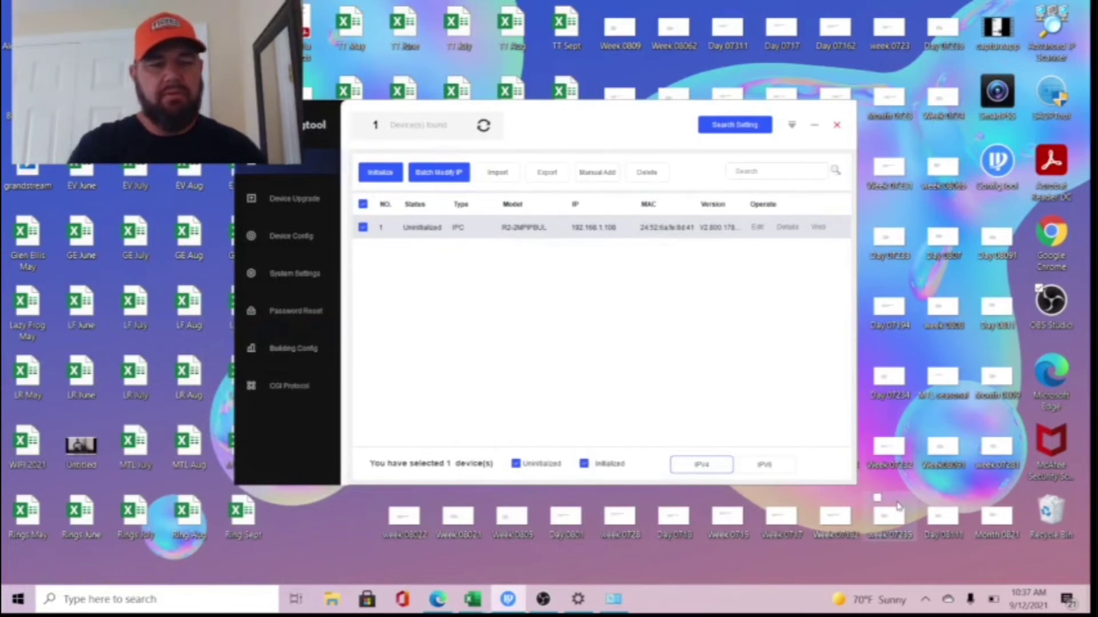
- Open the Wi-Fi adapter's Properties from Network Connections
key(super+x)
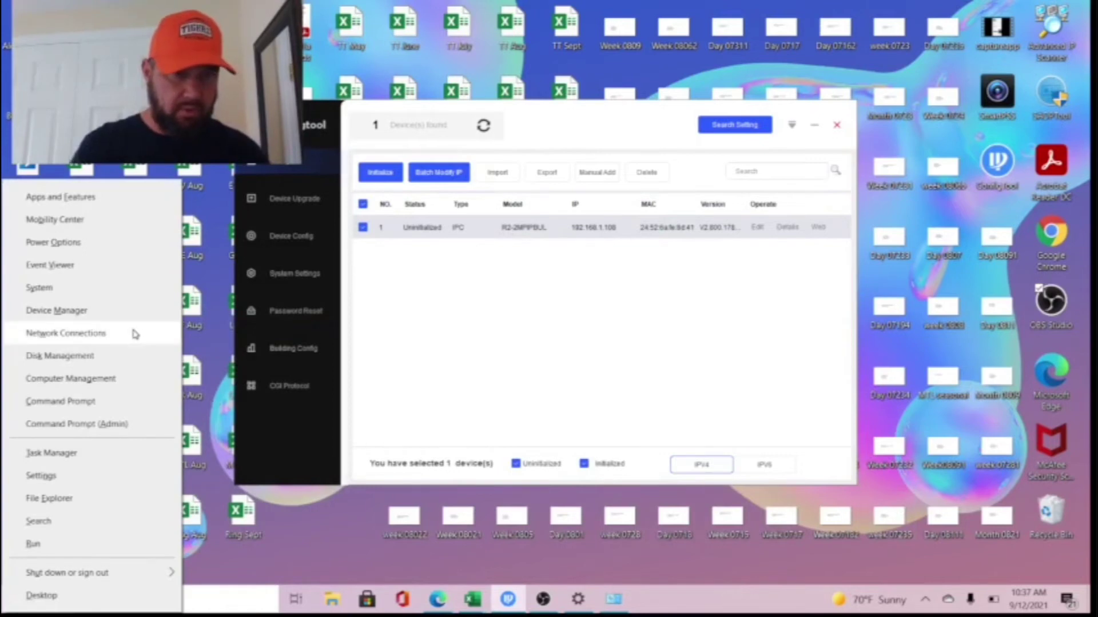
click(135, 335)
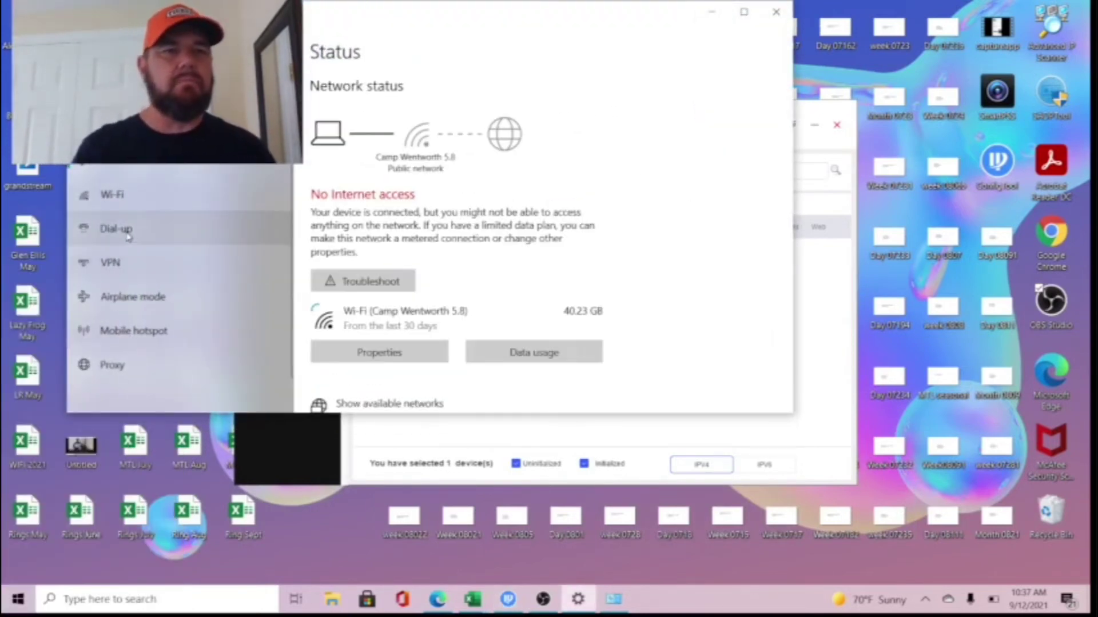
click(112, 195)
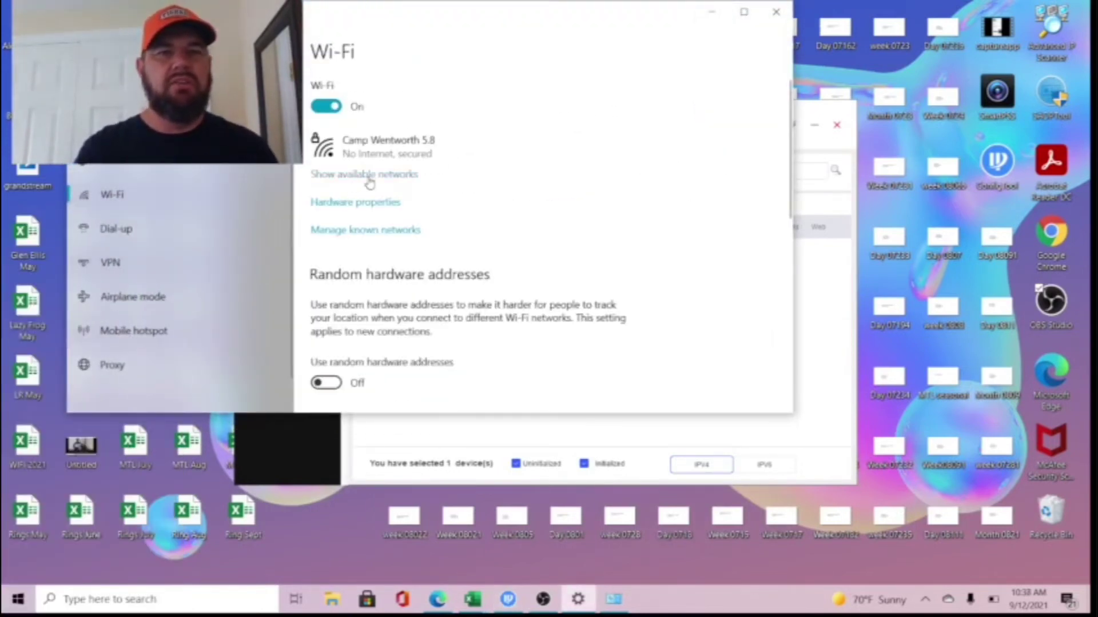
scroll(429, 287, down, 8)
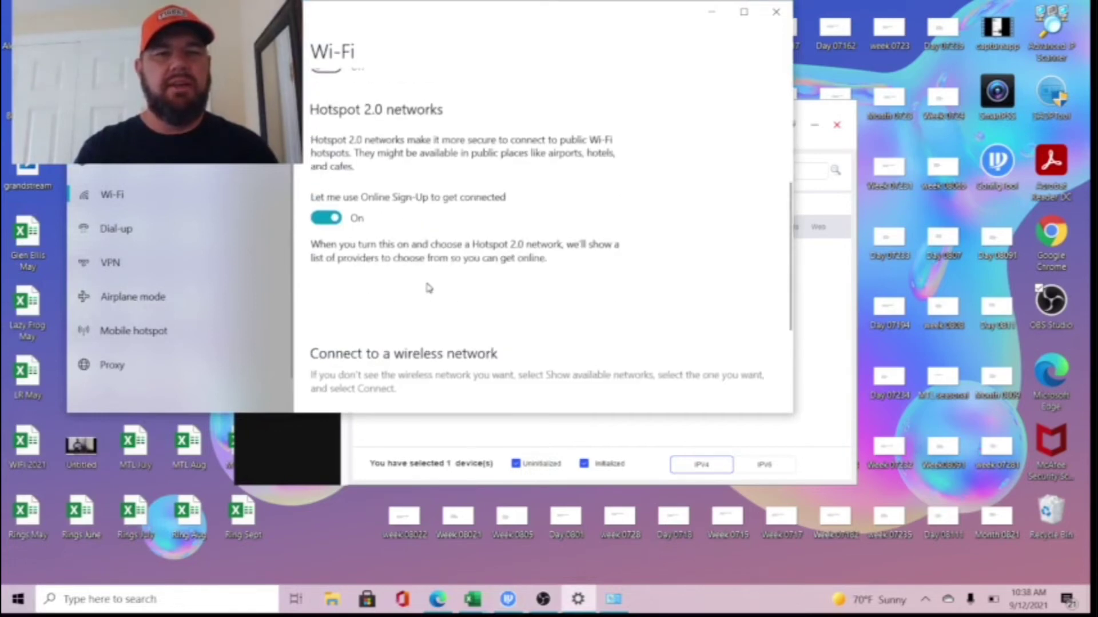
click(379, 319)
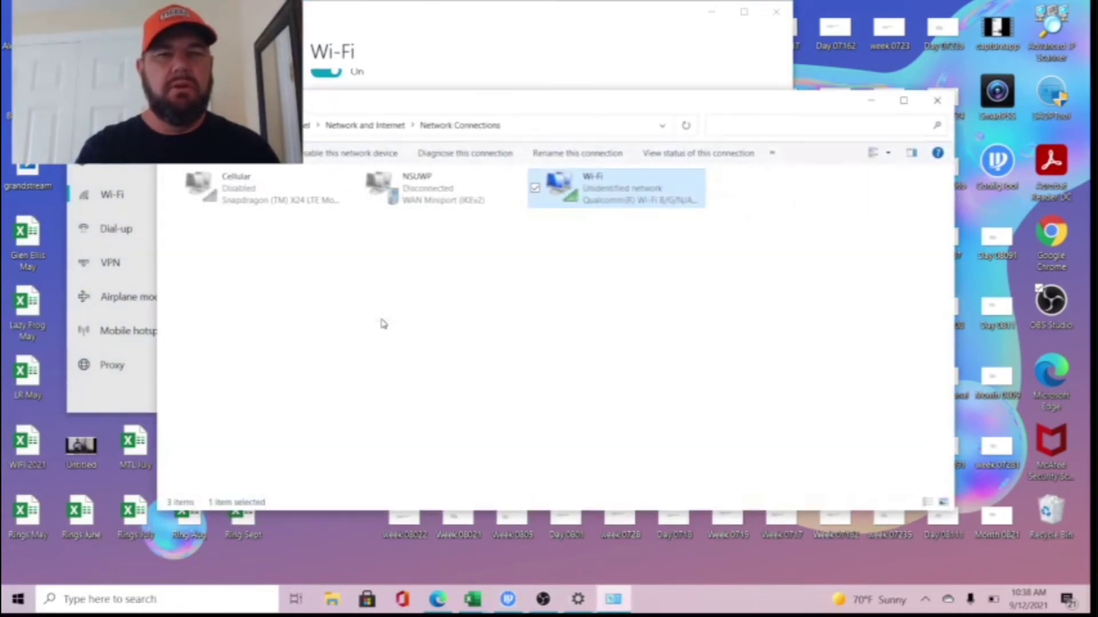
right_click(606, 186)
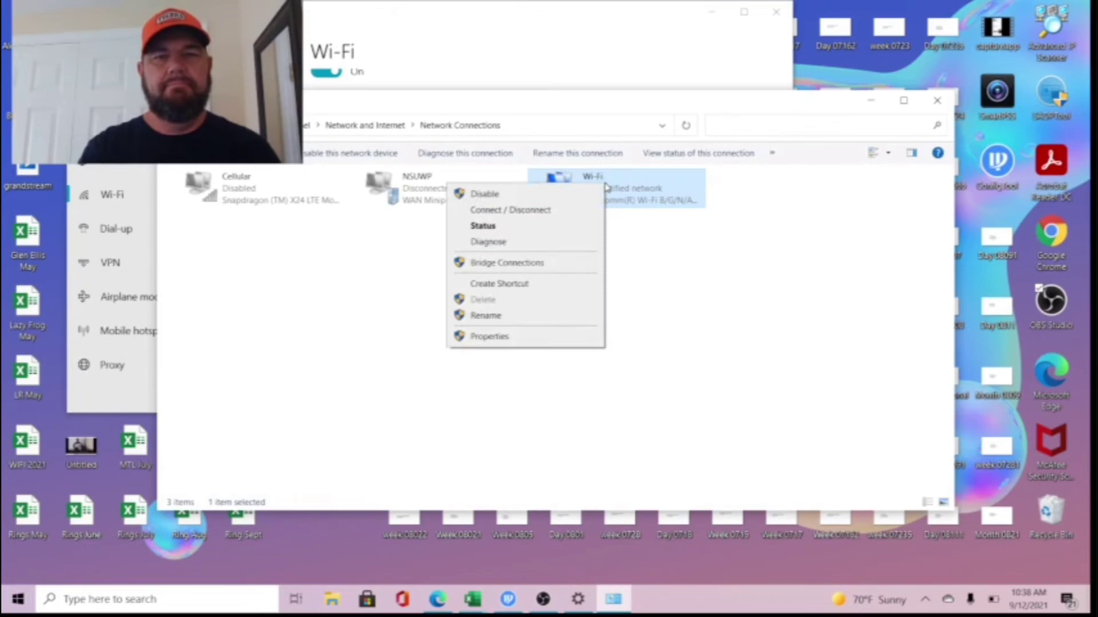
click(522, 337)
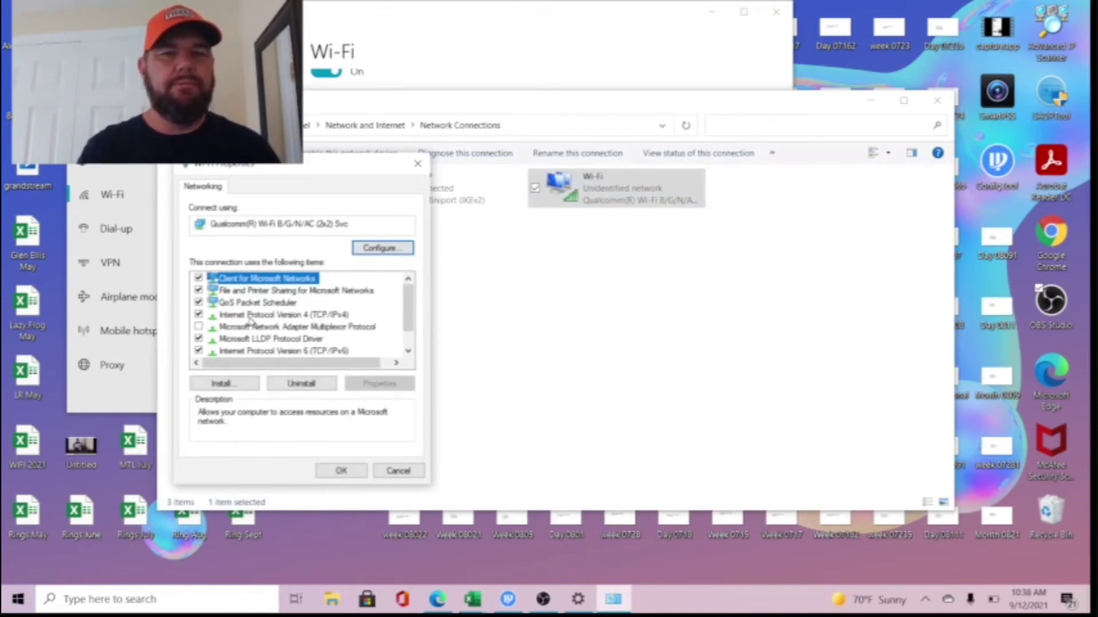
- Switch Wi-Fi IPv4 back to obtaining an IP address automatically and close the network windows
double_click(250, 316)
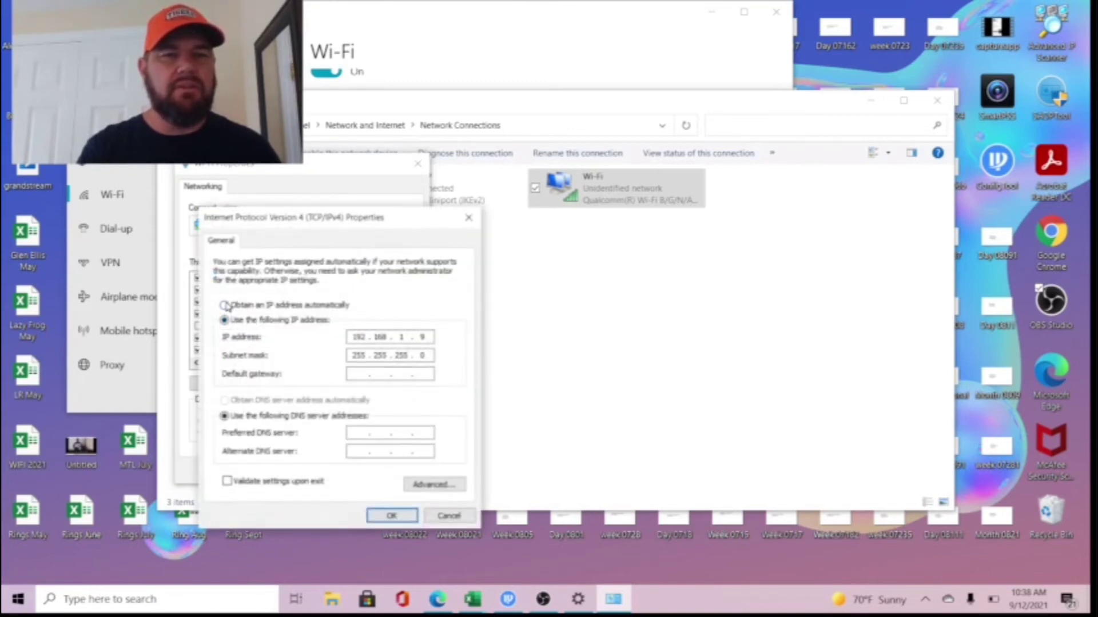
click(224, 305)
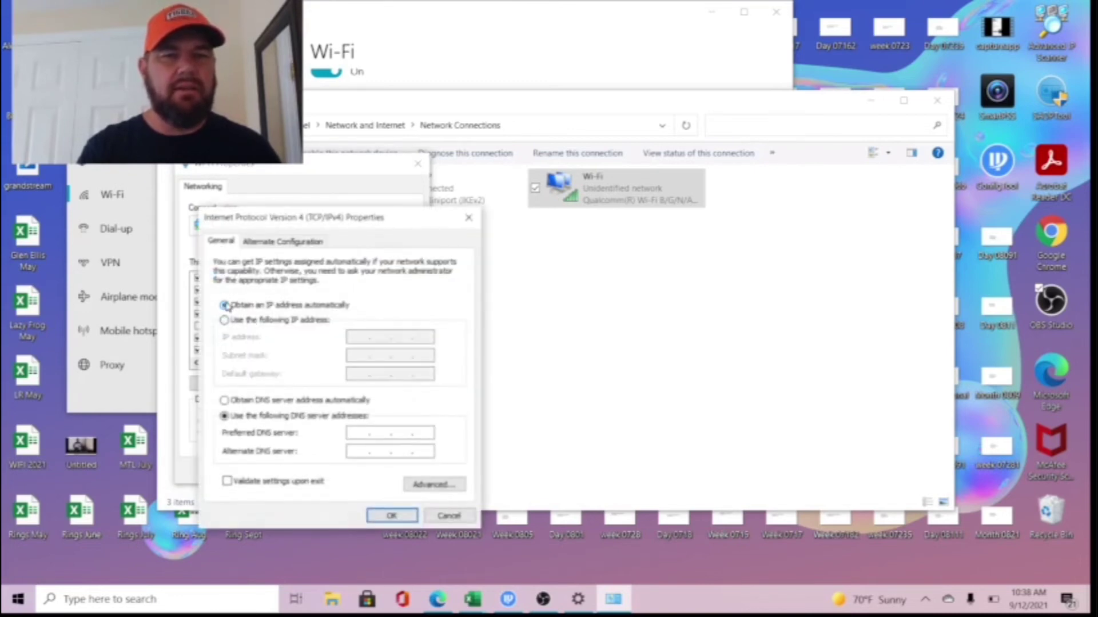
click(392, 516)
click(354, 468)
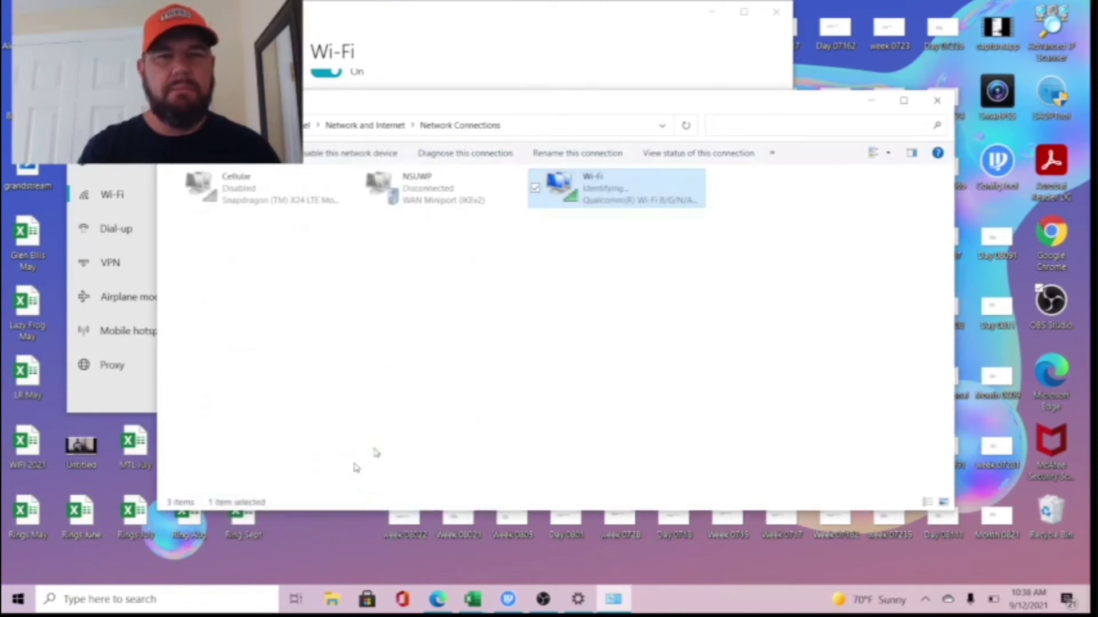
click(936, 100)
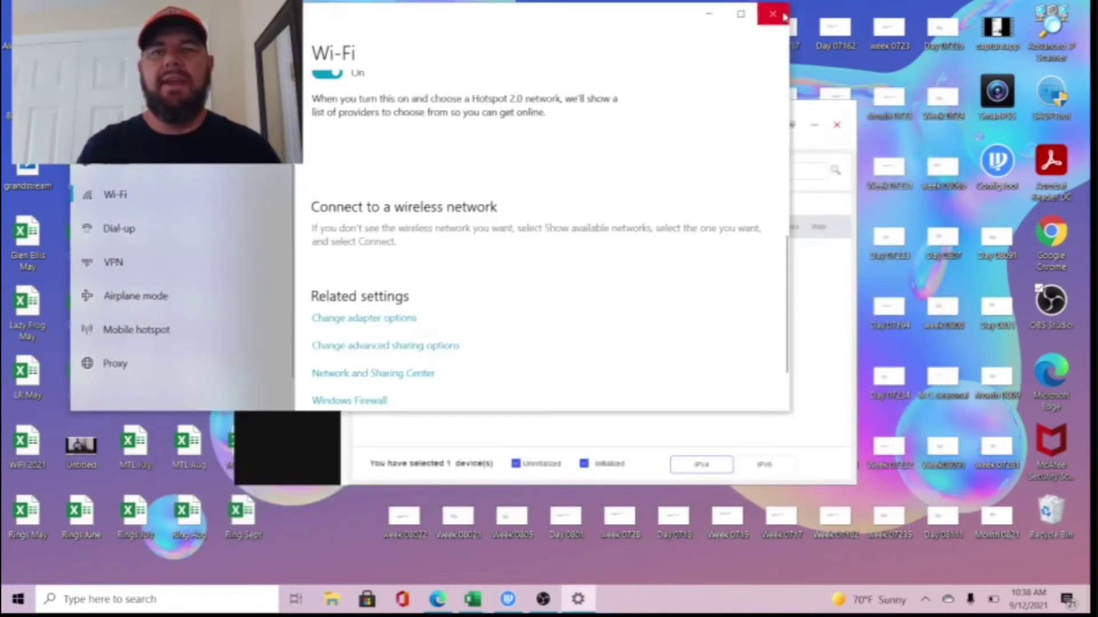
click(772, 13)
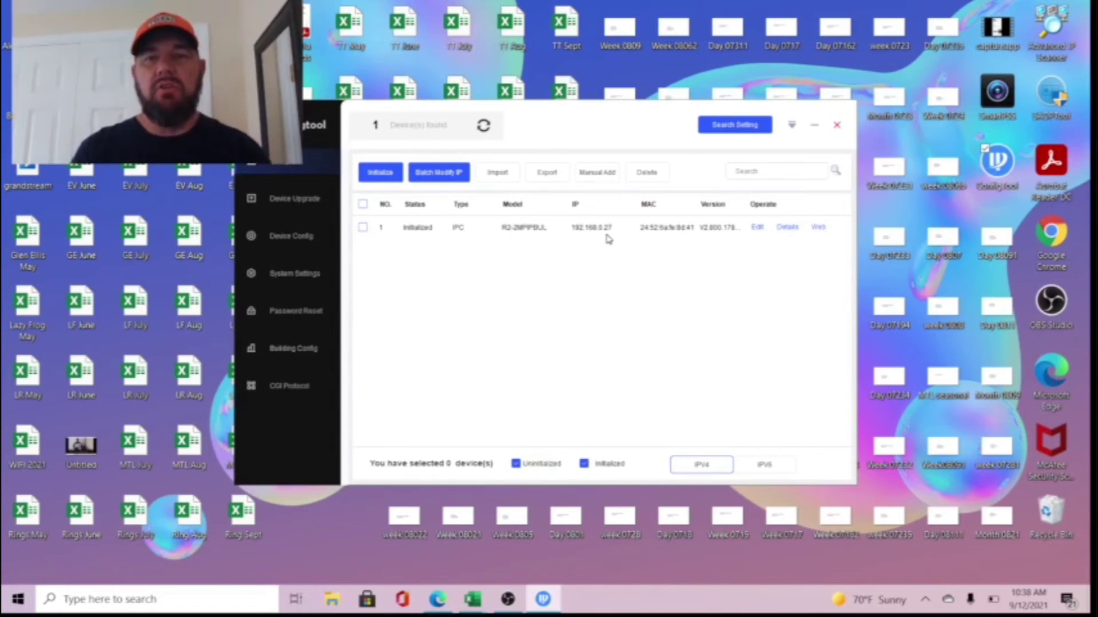
- Open the 192.168.0.27 camera's web page from ConfigTool and log in with the account password
click(820, 228)
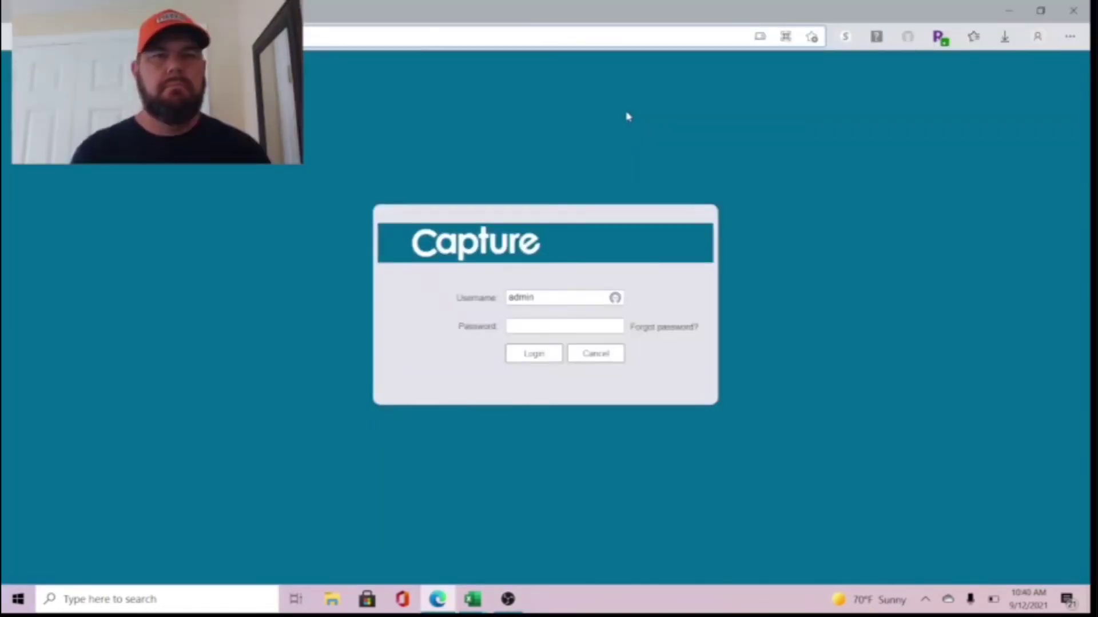
click(528, 327)
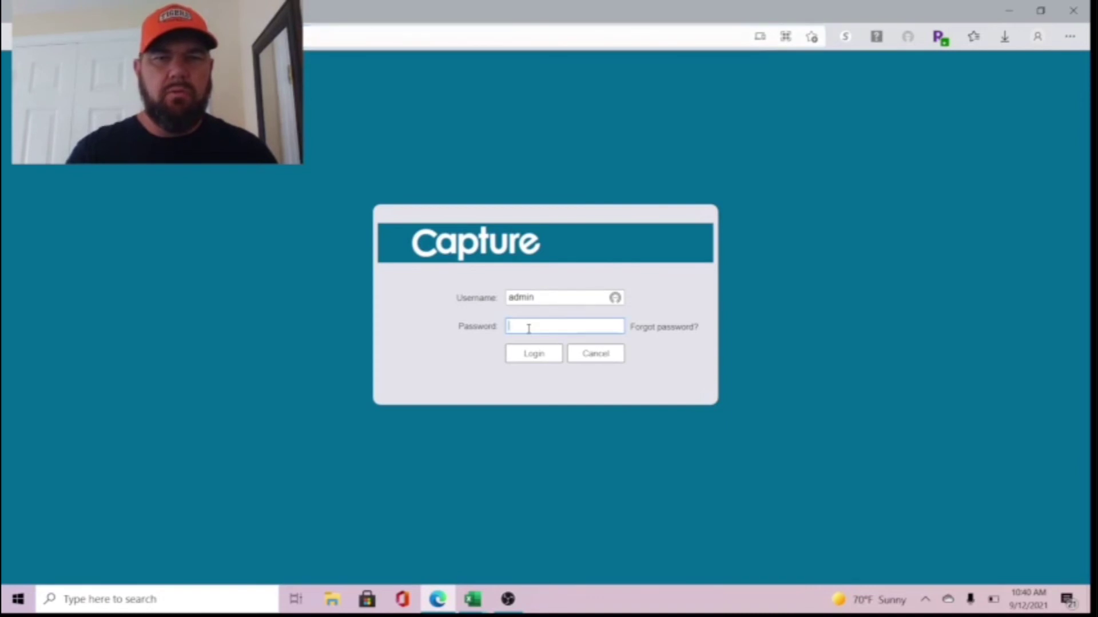
text(••)
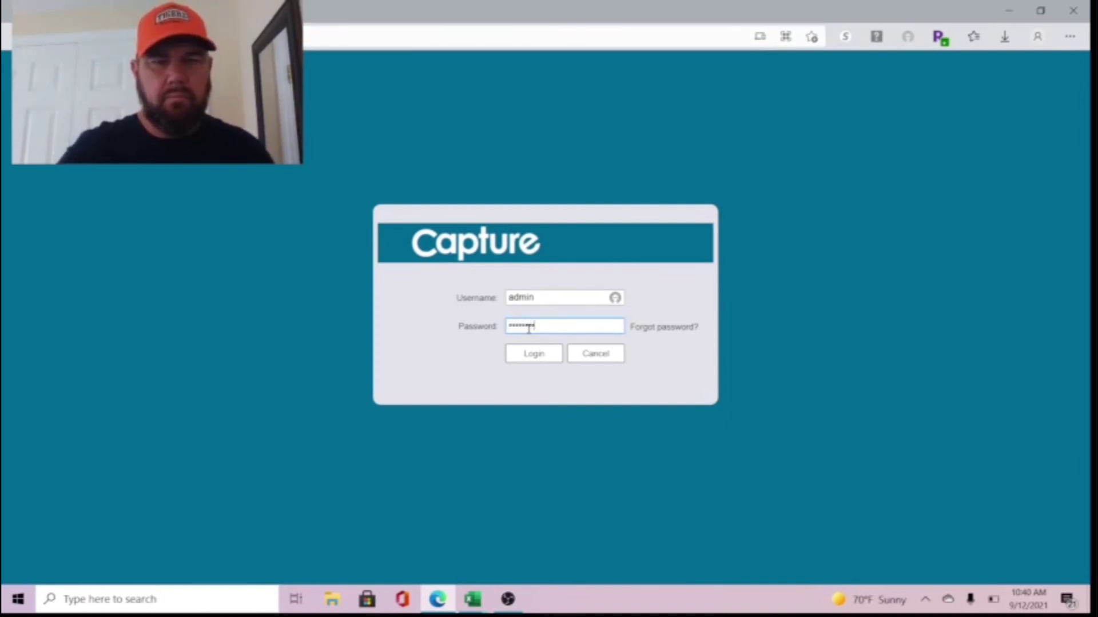
click(537, 358)
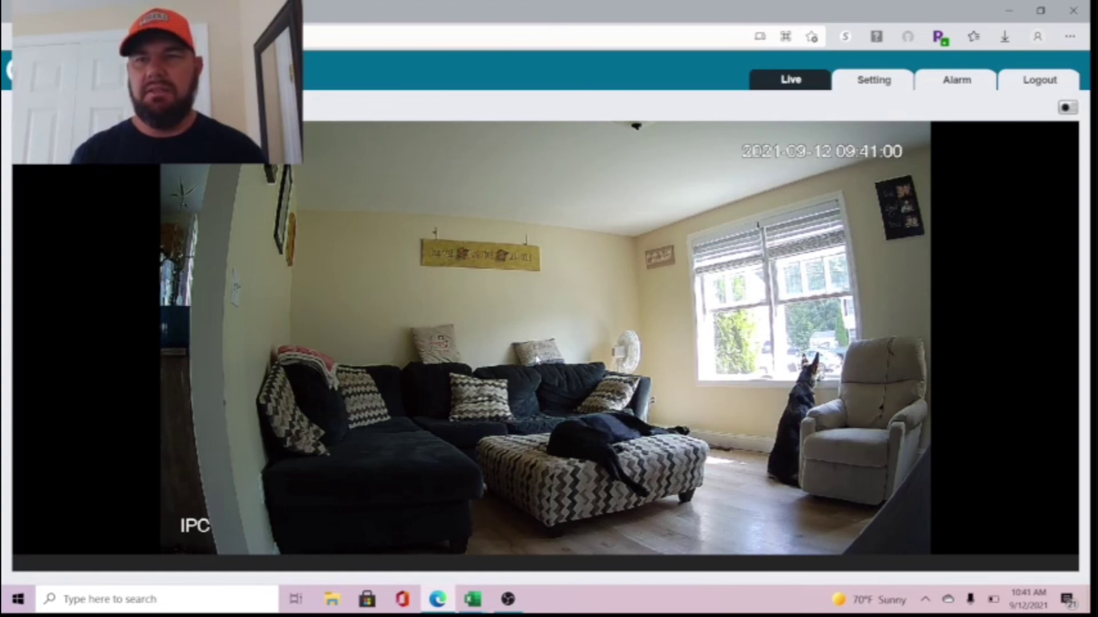
- Once the live stream loads, switch to the camera's Setting pages
click(895, 83)
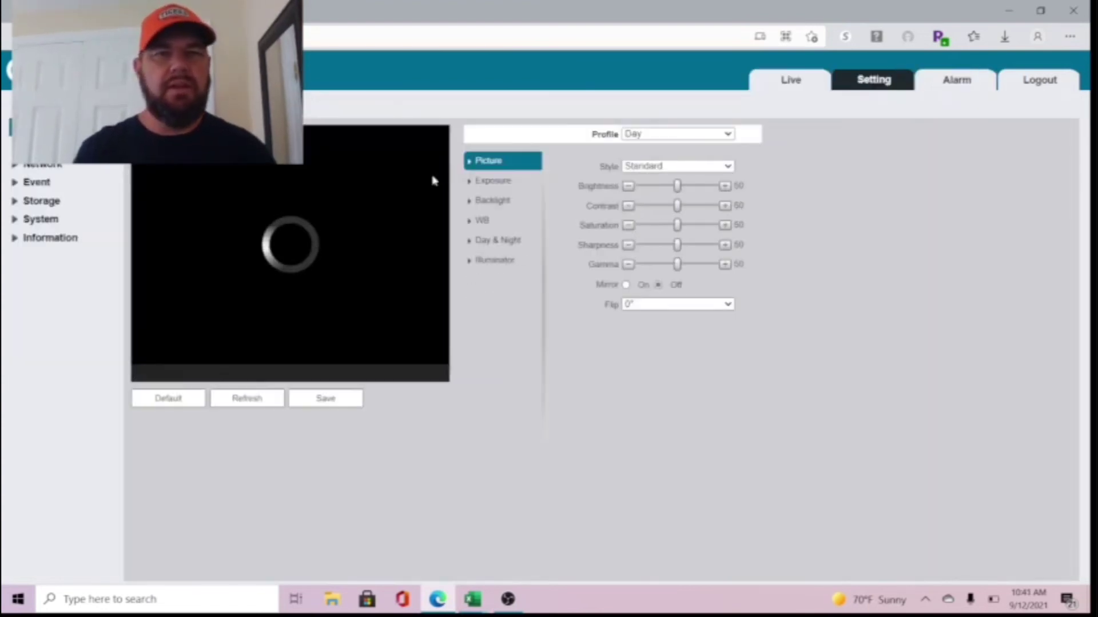
- Expand Network in the settings menu and show the Access Platform page
click(46, 166)
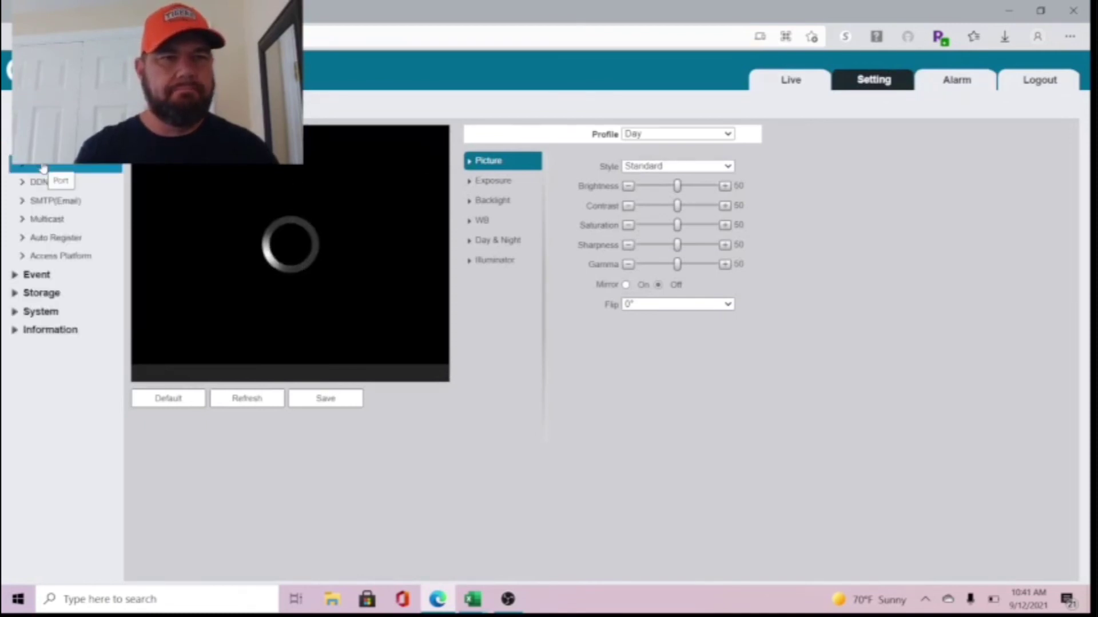
click(68, 257)
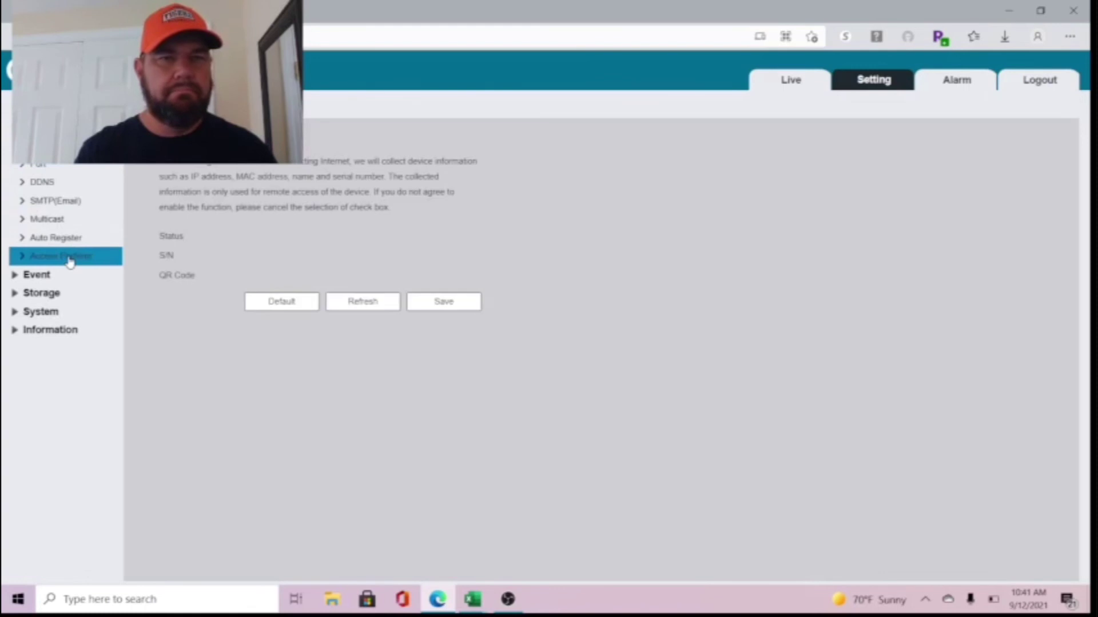